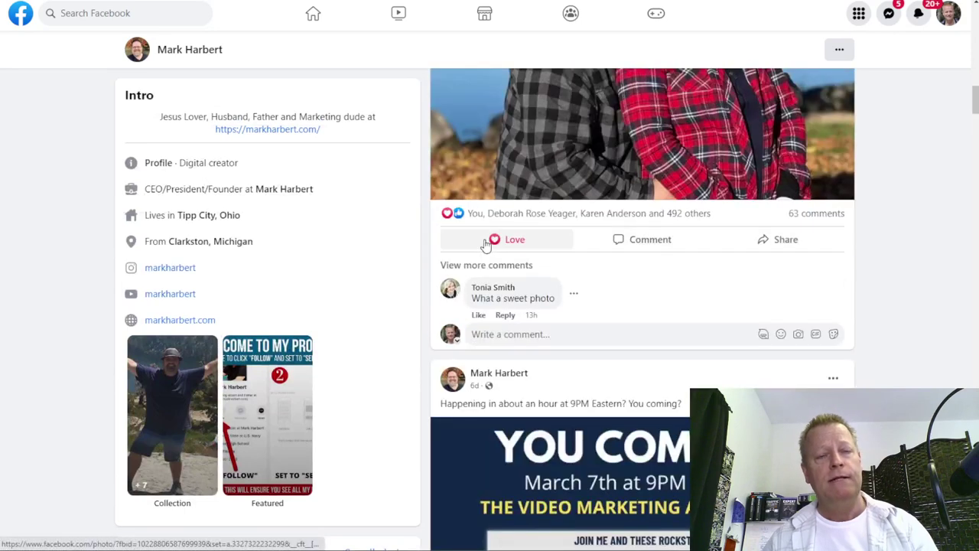
Open the Clever AI Copy site's CopyAI page in the browser and start a new Ad hoc session
mouse_move(486, 243)
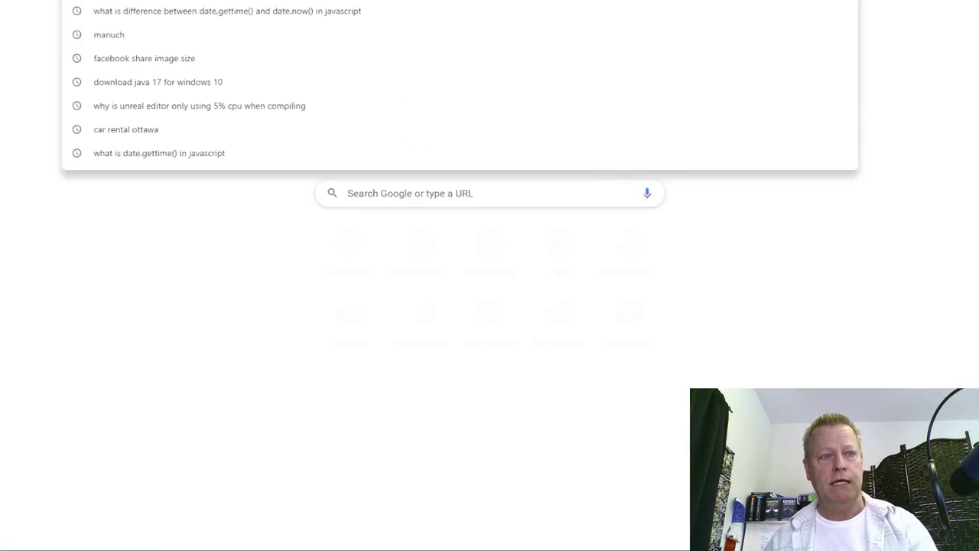
type("clever")
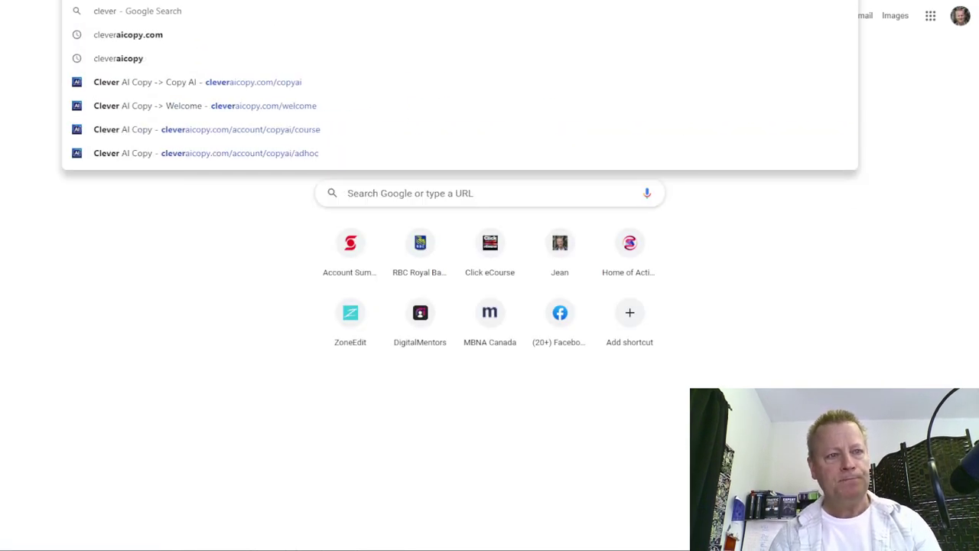
key("Escape")
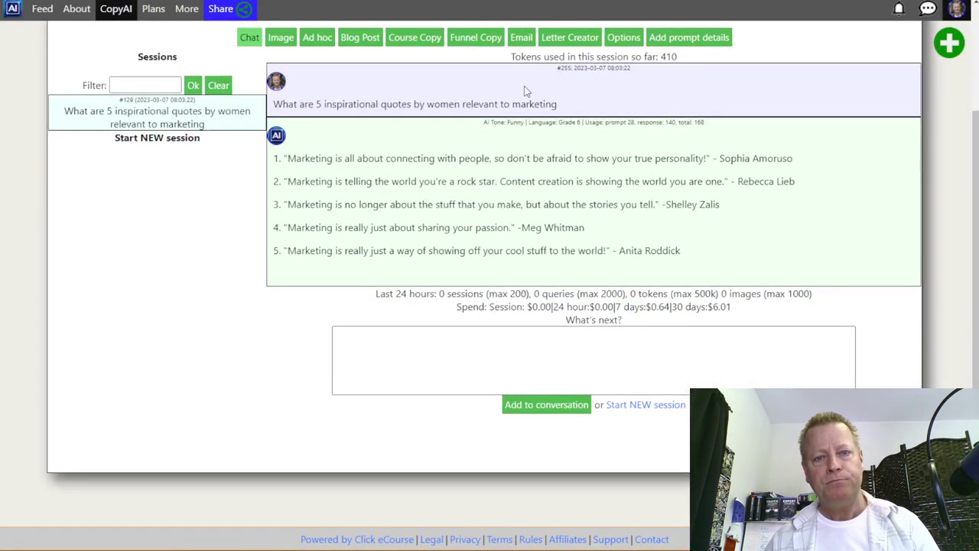
left_click(317, 37)
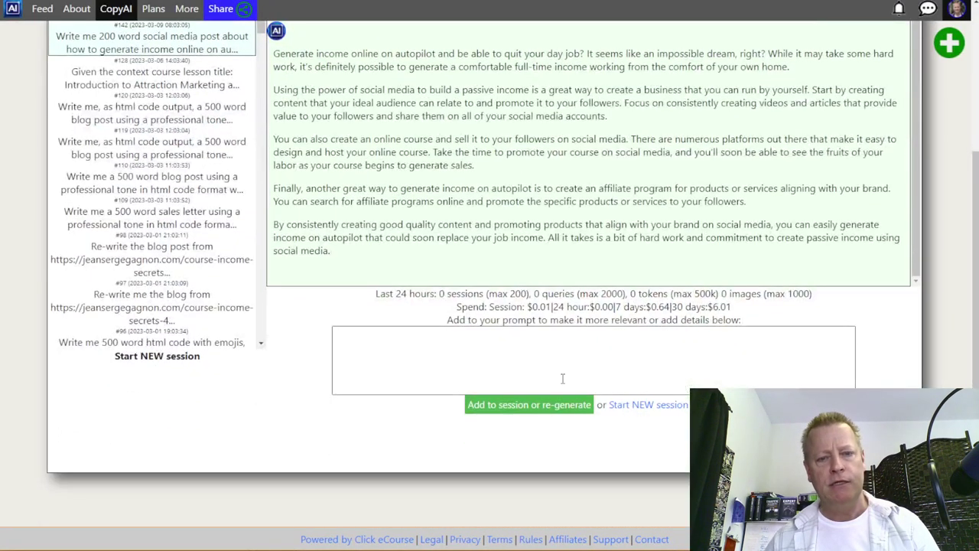
left_click(648, 405)
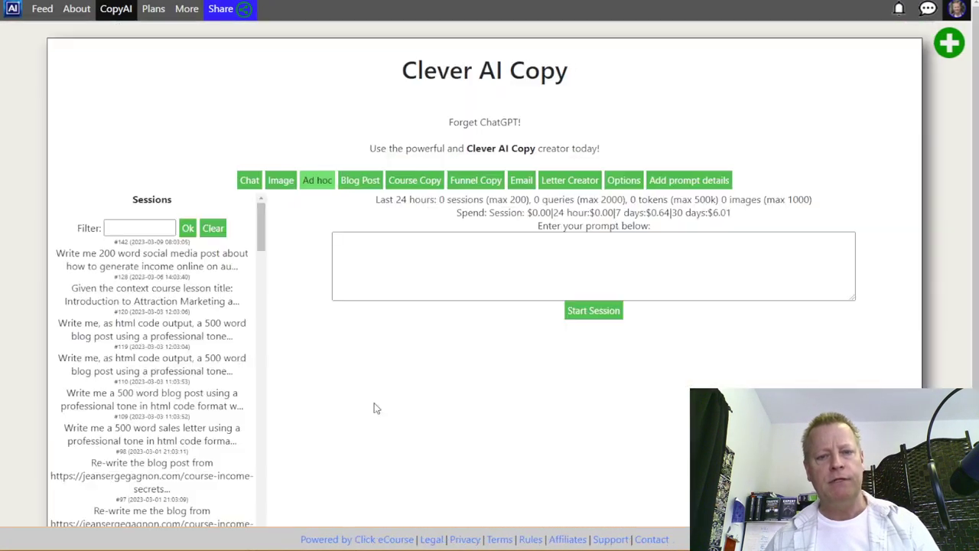
Write a prompt asking for a social post of 50 words talking about building a business on social media with attraction marketing
type("write me a social post of")
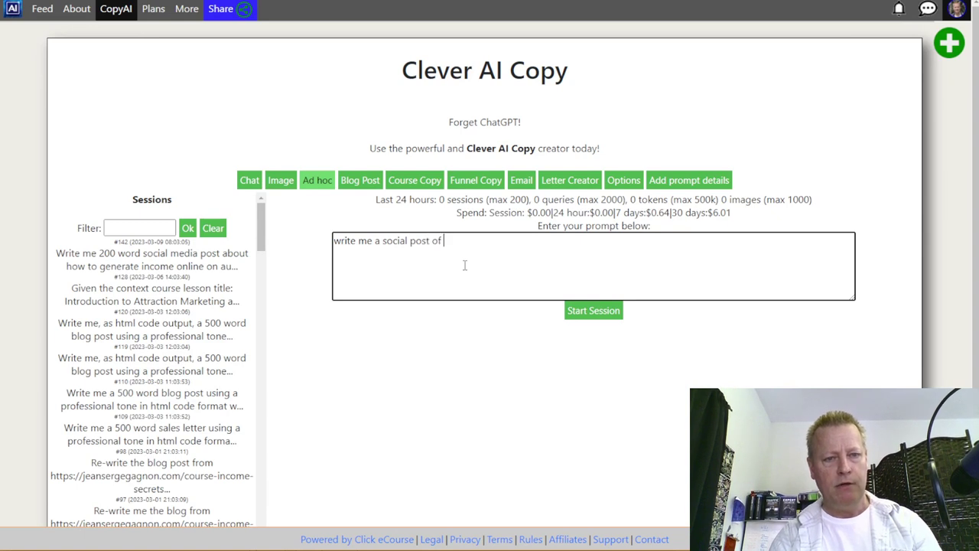
type(" 50 words")
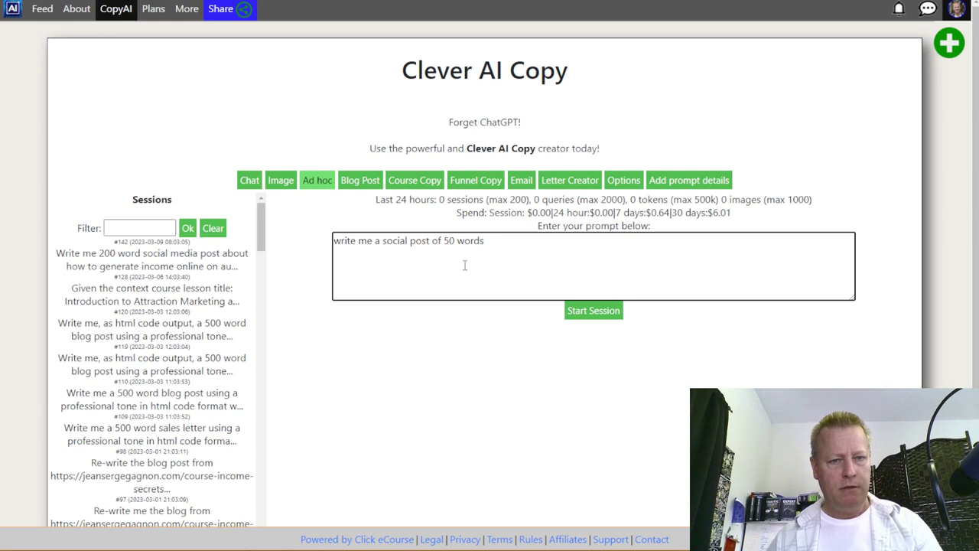
type(" tlkin")
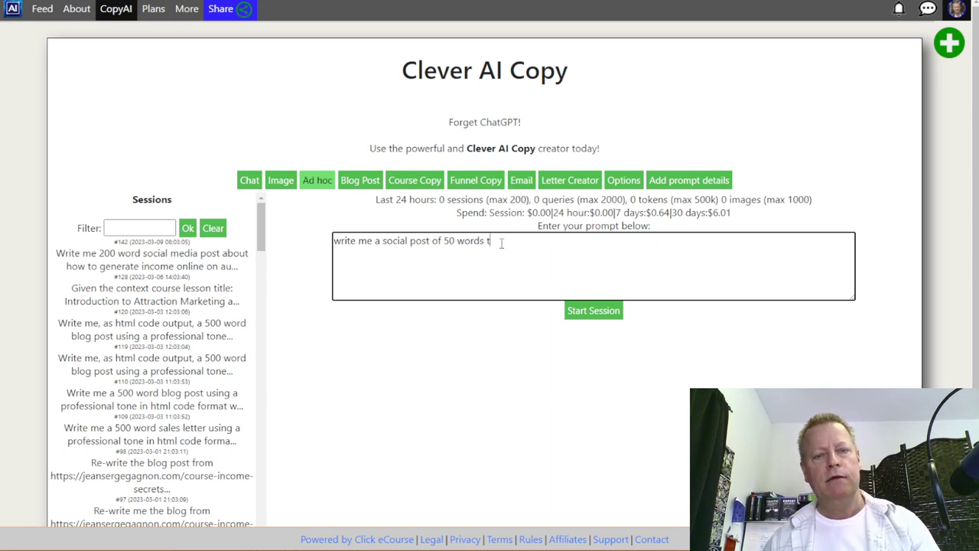
type("king about")
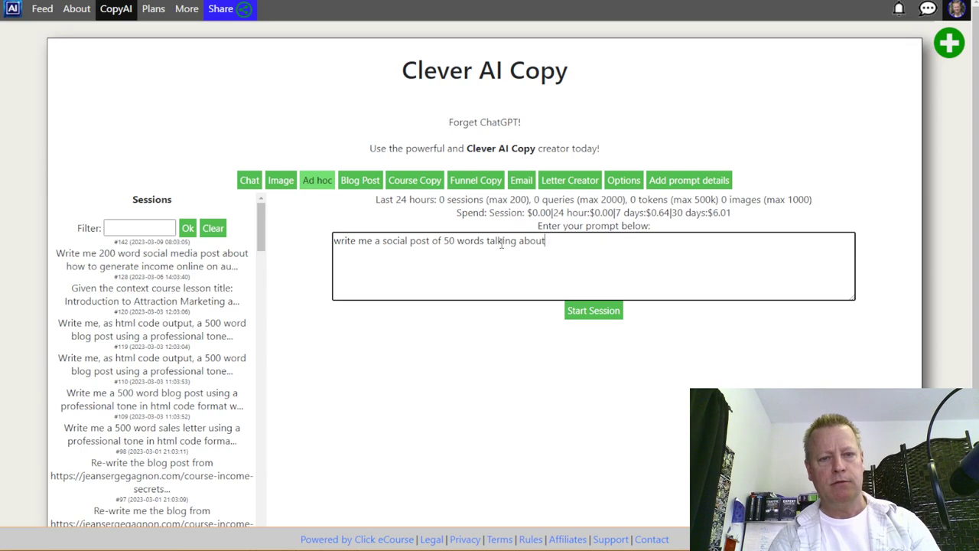
type(" building a business on so")
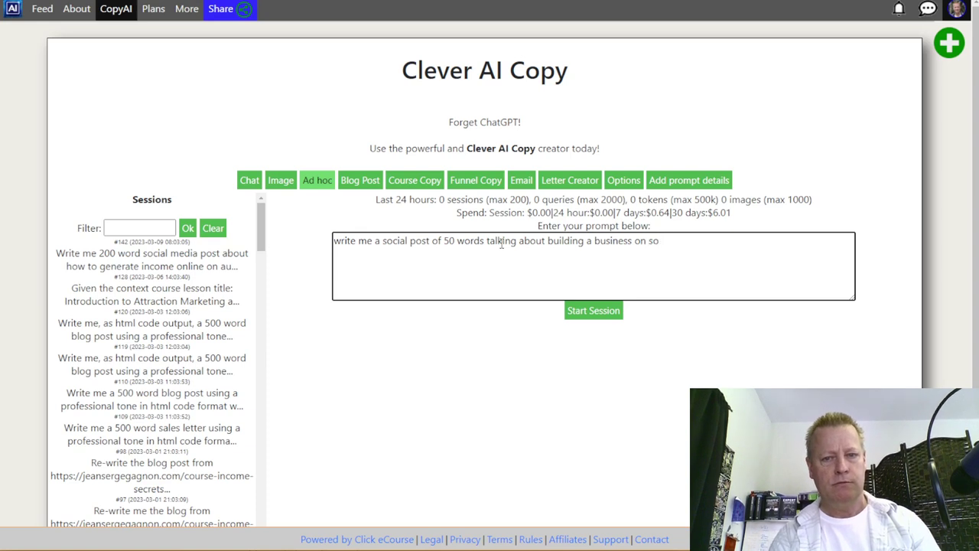
type("cial media ")
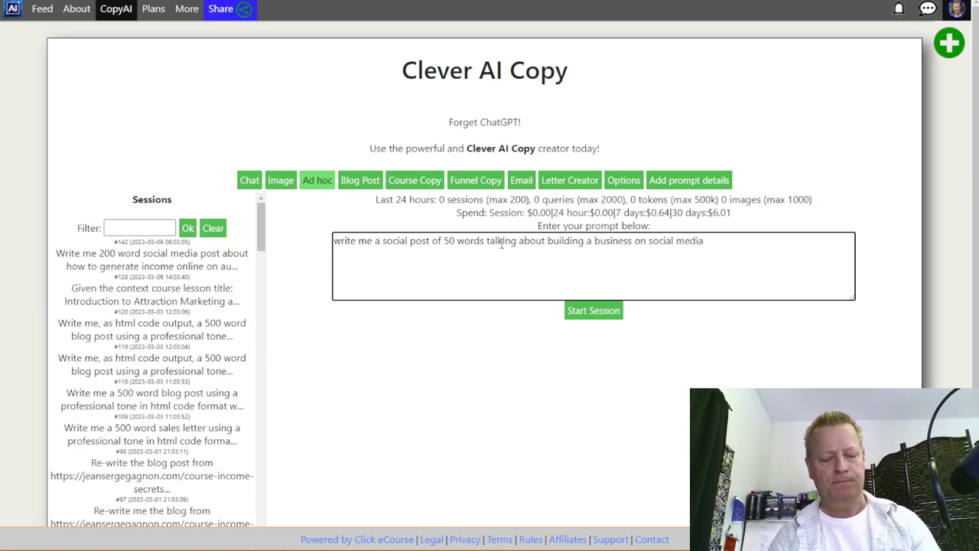
type("with a")
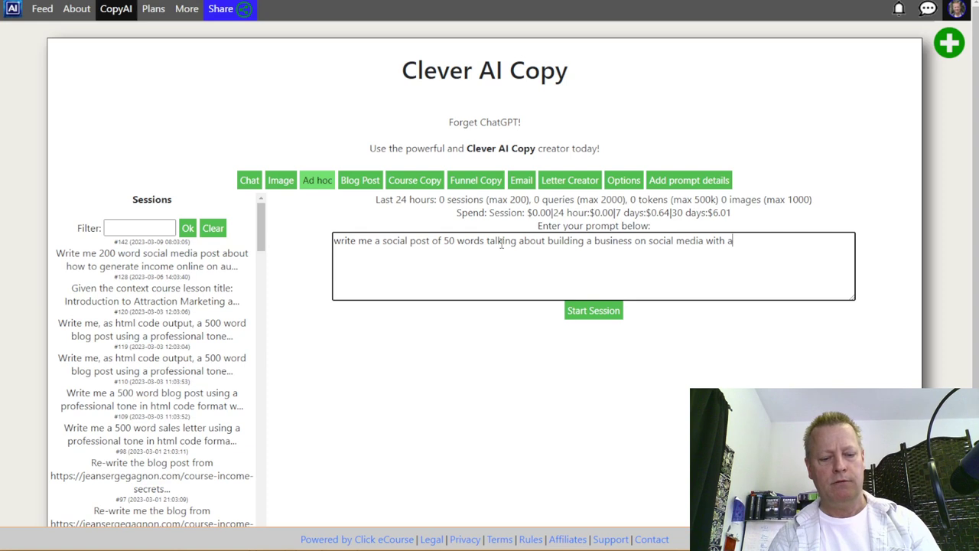
type("ttraction mar")
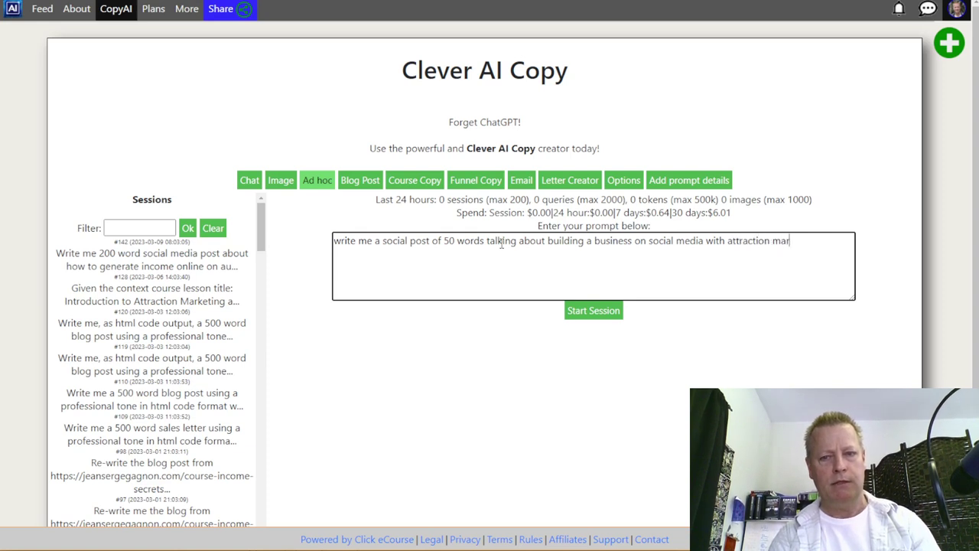
type("keting. make the post ")
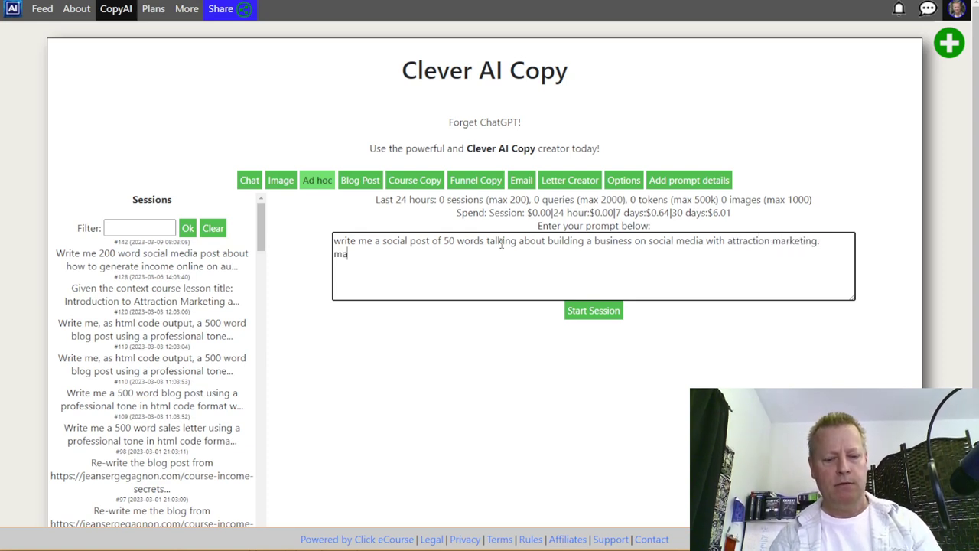
Extend the prompt to make the post funny and inspirational, with women in their 40s as the target market
type("fun")
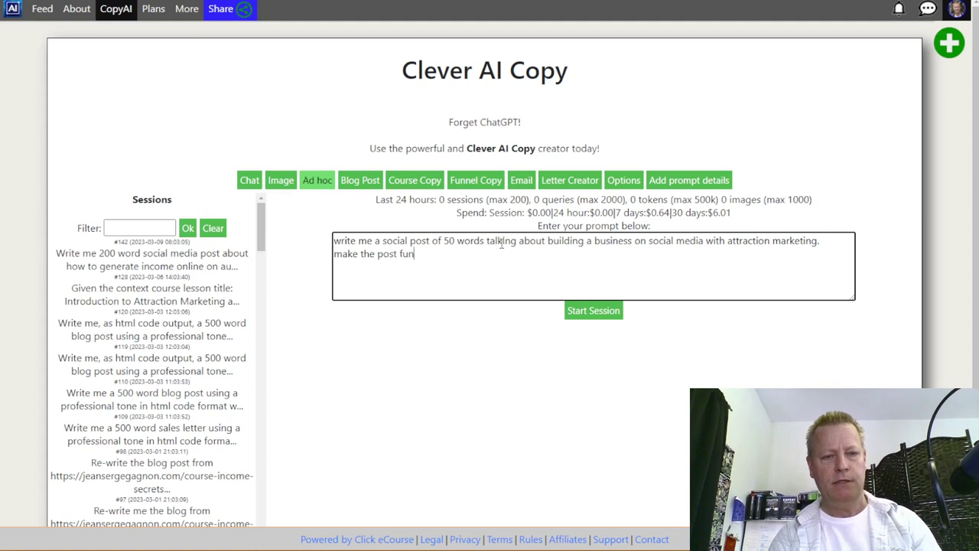
type("nel and inspri")
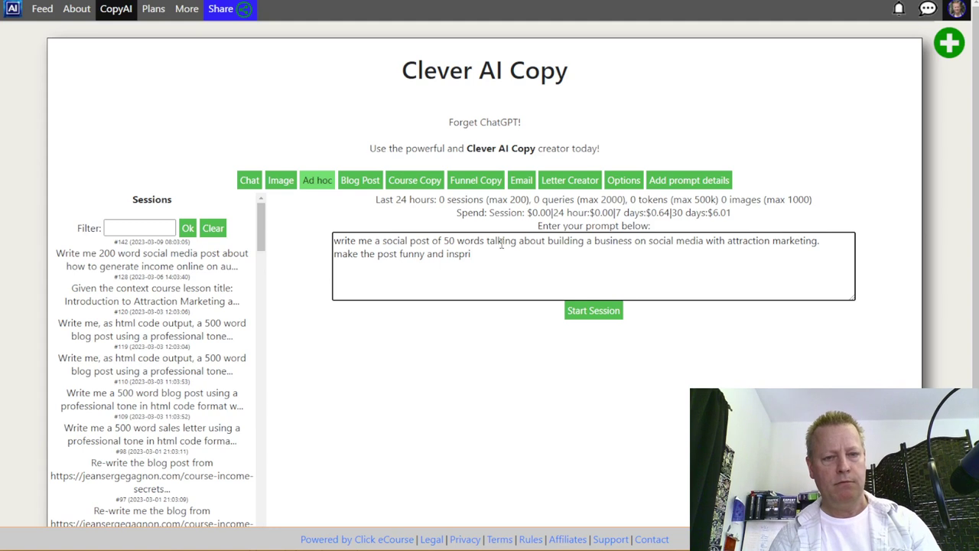
type("ational")
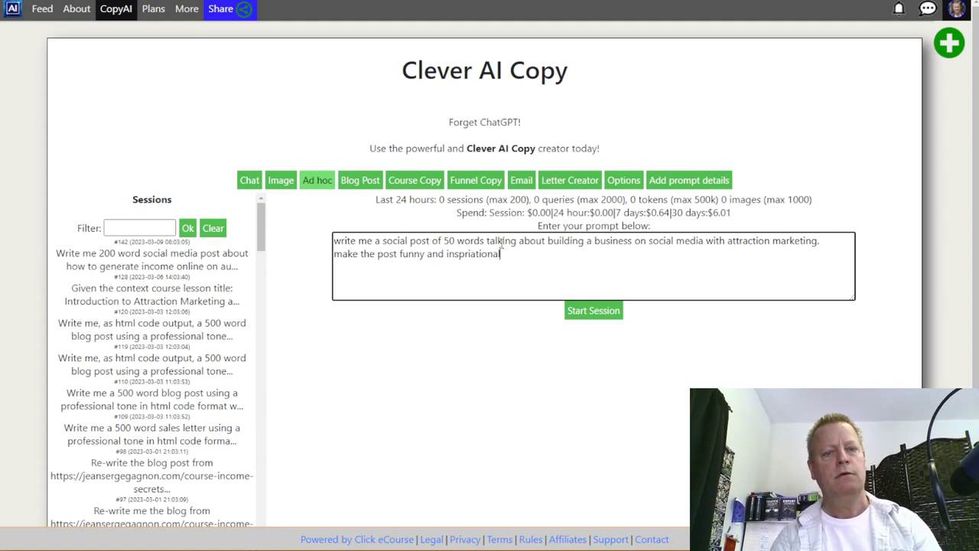
type("targ")
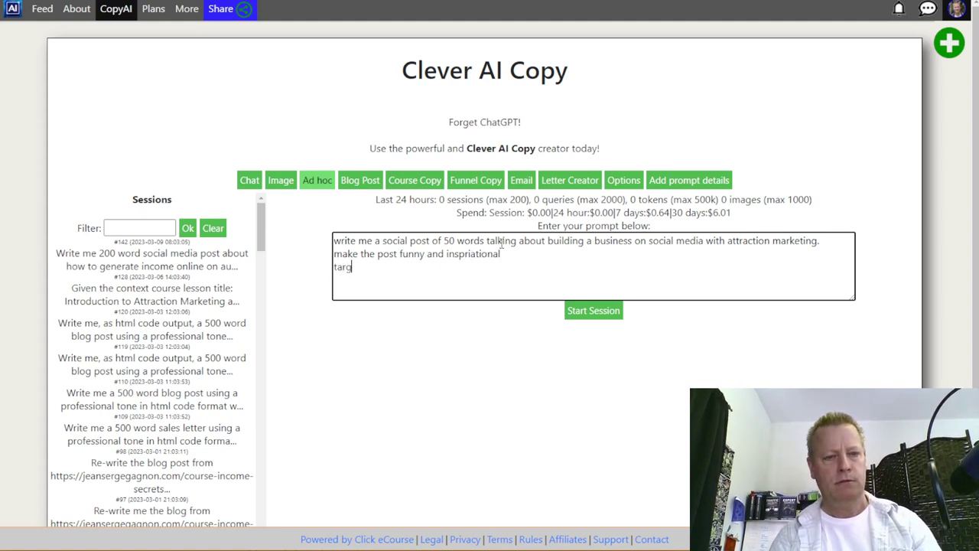
type("et market")
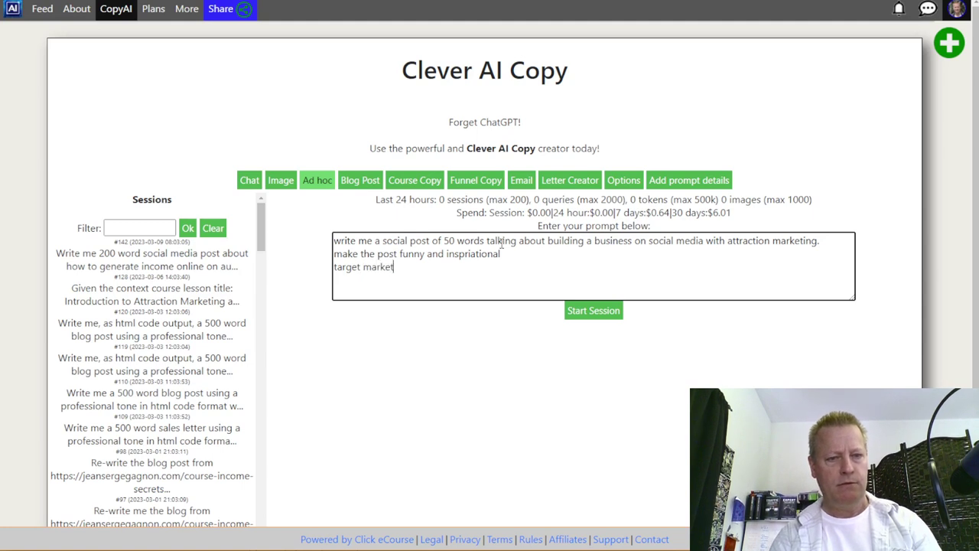
type(" is women")
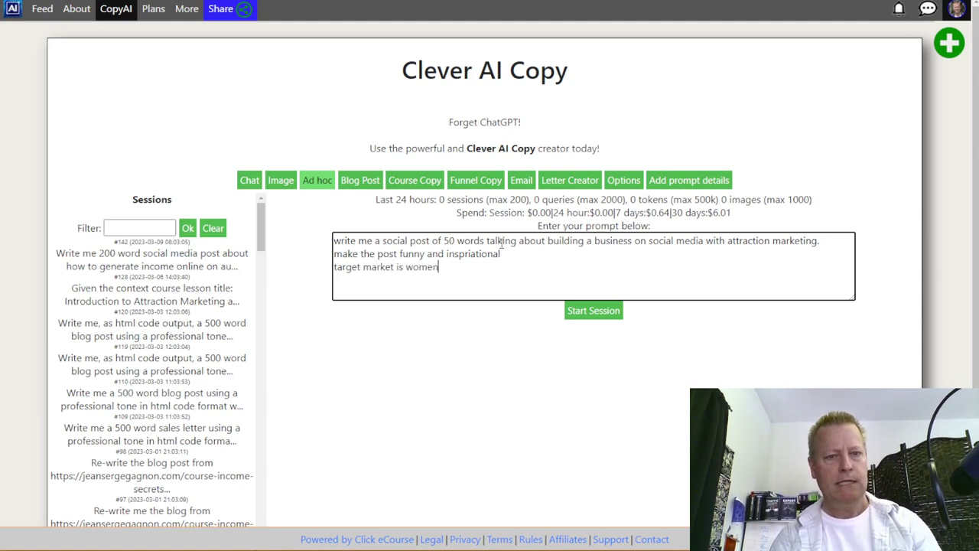
type(" in their 40s")
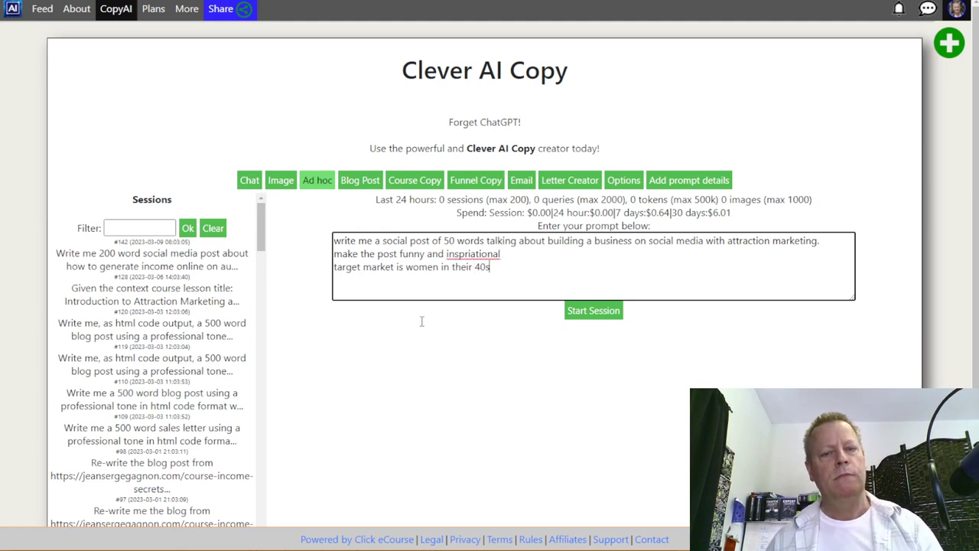
Correct the misspelled word to "inspirational" in the prompt and start the session to generate the post
right_click(489, 254)
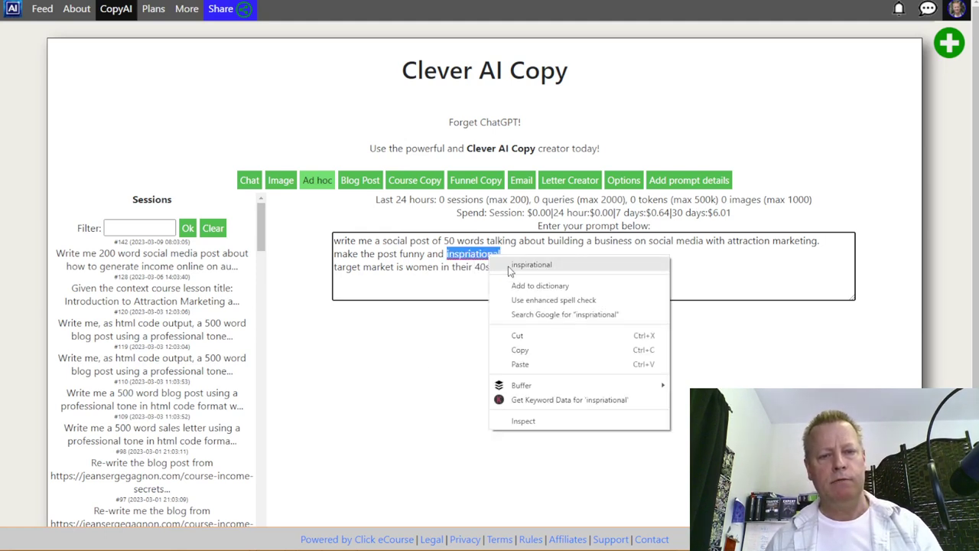
left_click(510, 266)
left_click(592, 310)
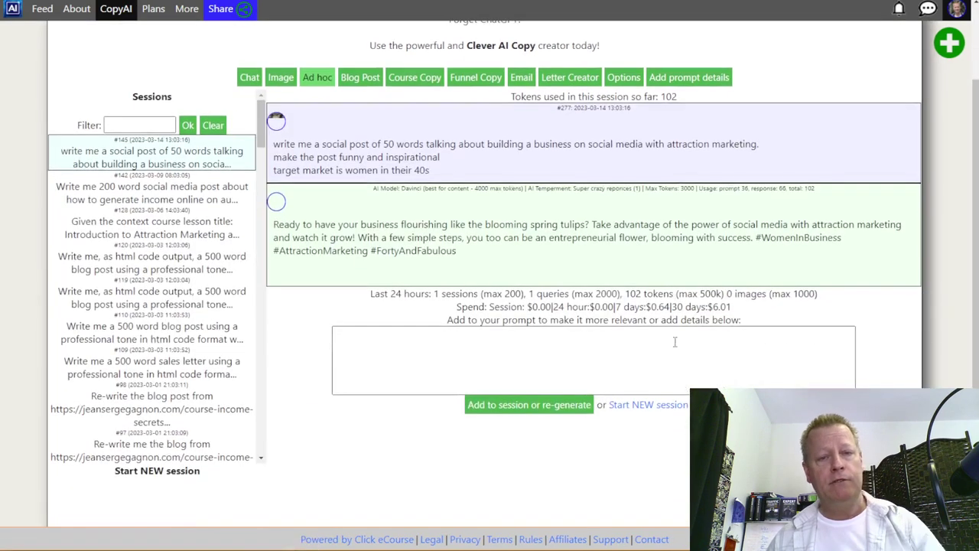
Re-generate the social post without adding any details to the prompt
triple_click(480, 242)
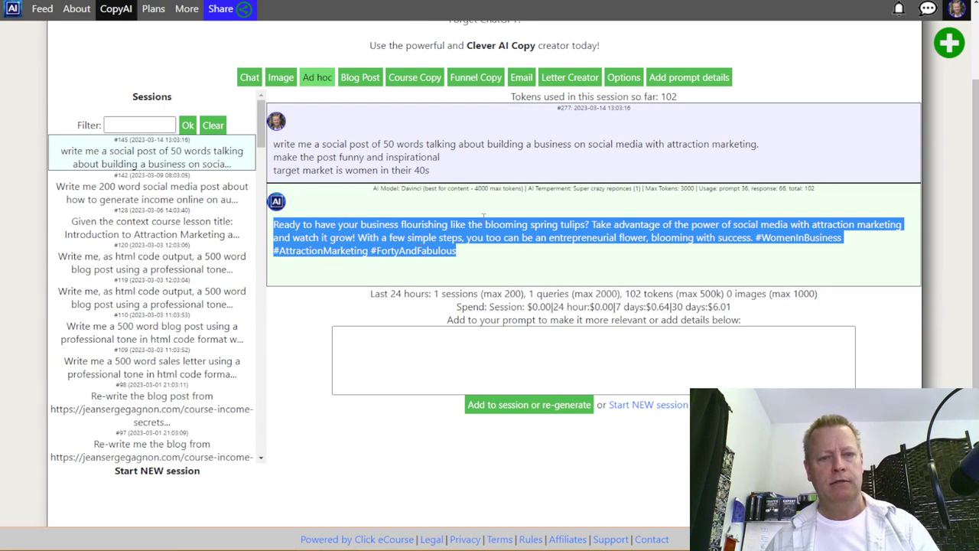
left_click(489, 218)
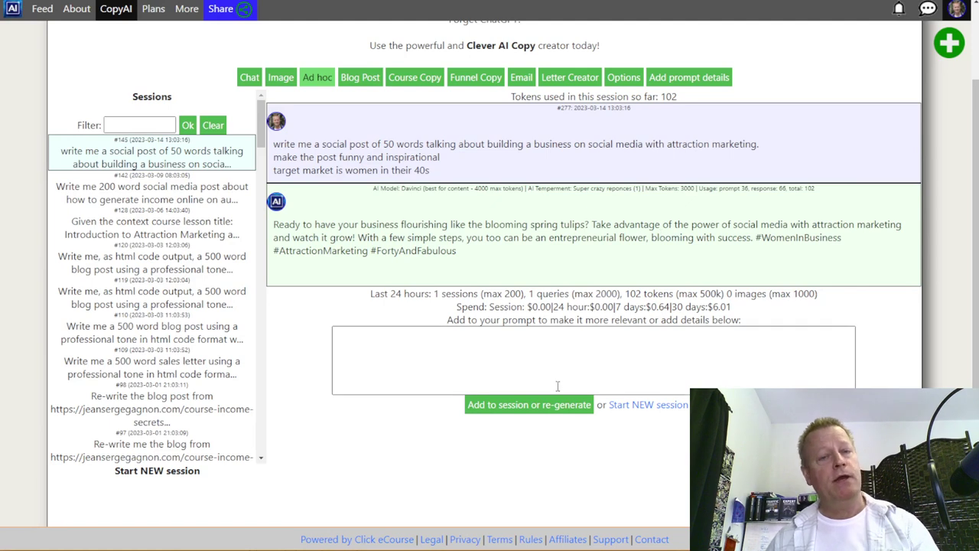
left_click(515, 406)
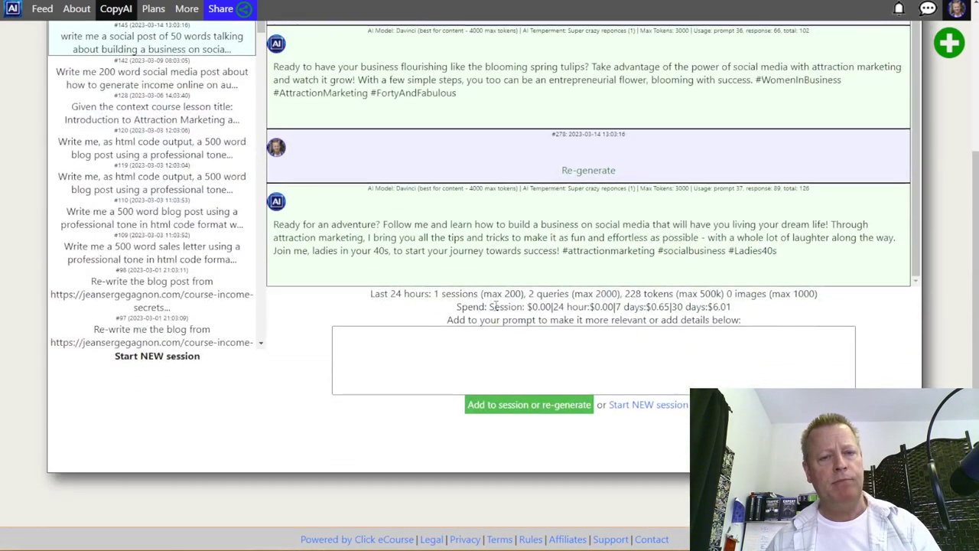
Copy the re-generated post text, switch to the Facebook profile and paste it into a new post
triple_click(360, 234)
key("ctrl+c")
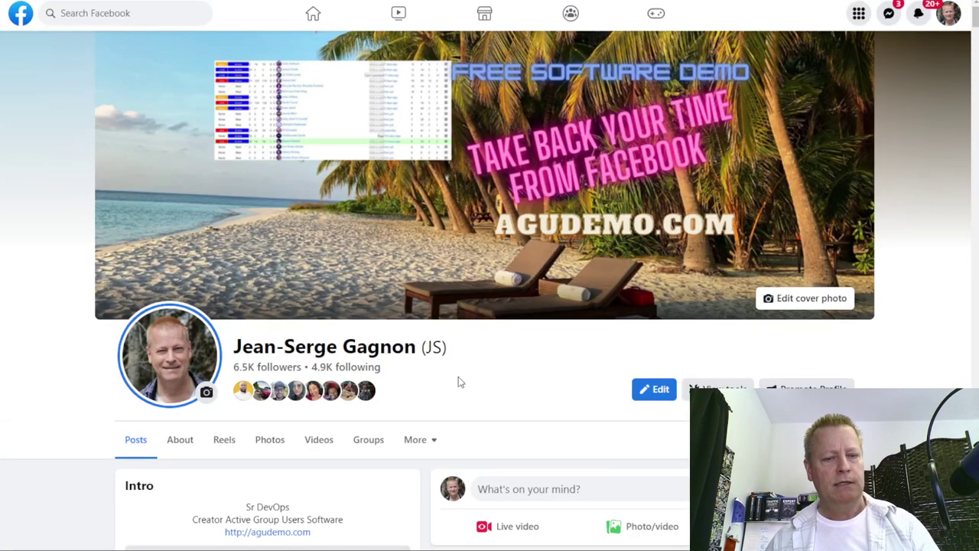
scroll(458, 376, "down", 5)
left_click(570, 116)
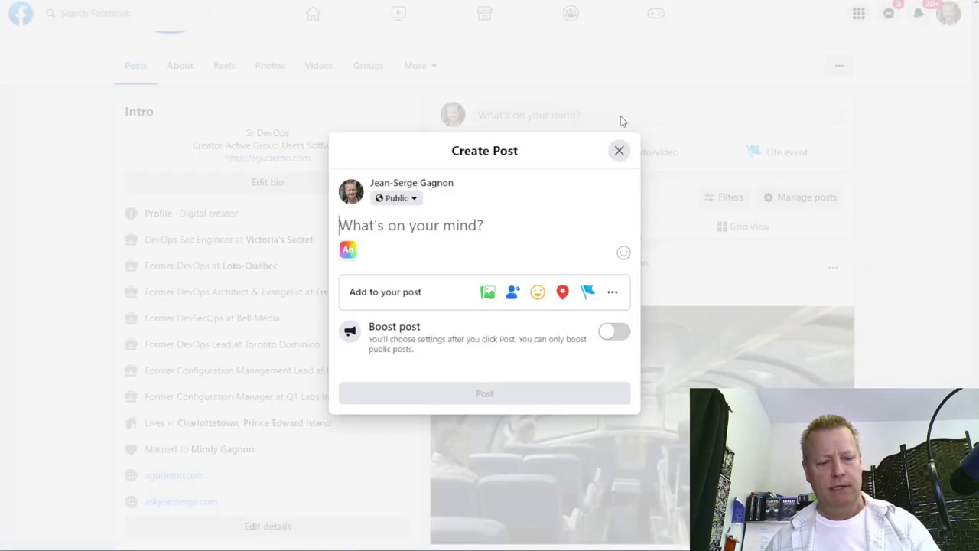
key("ctrl+v")
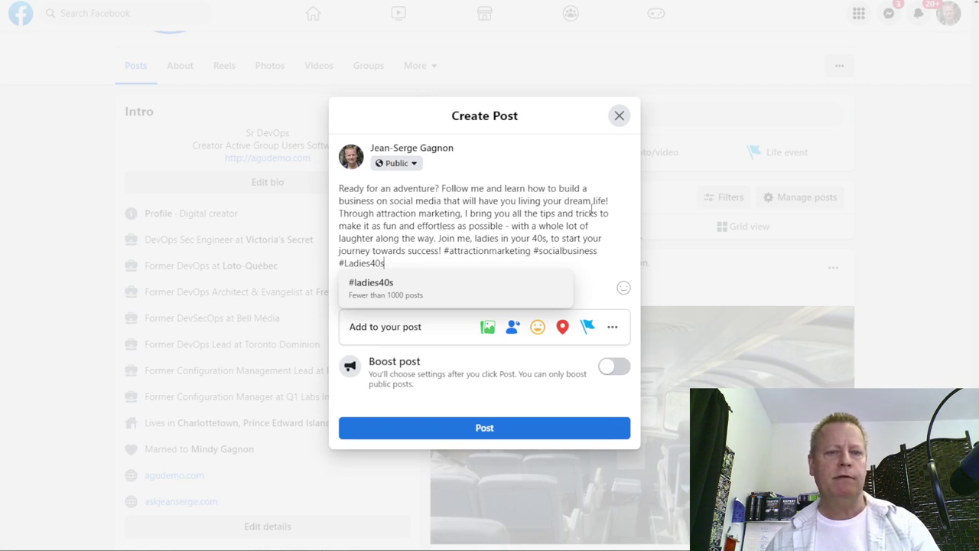
Split the post with blank lines after "Ready for an adventure?", "dream life!" and "along the way.", removing the leading space before "Join me"
left_click(612, 200)
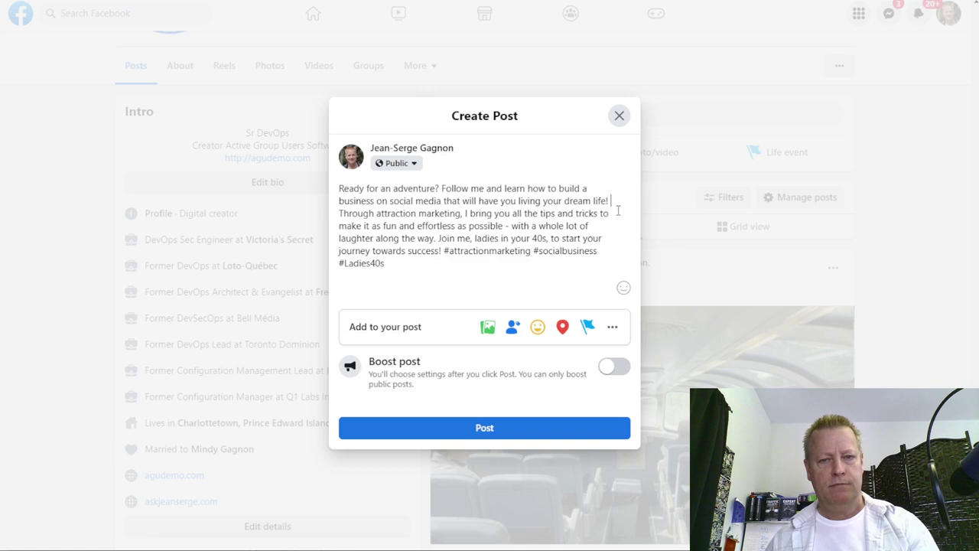
key("Return")
key("Return")
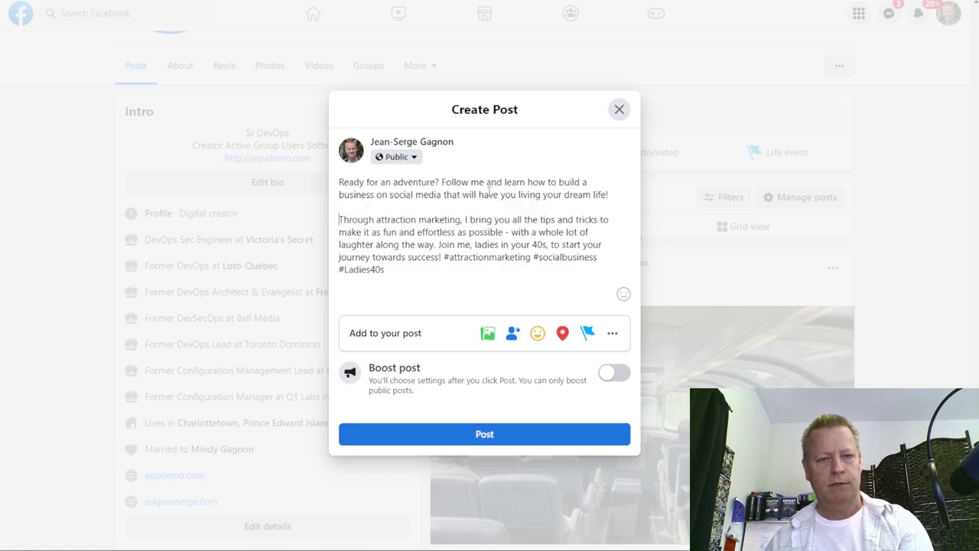
left_click(441, 182)
key("Return")
key("Return")
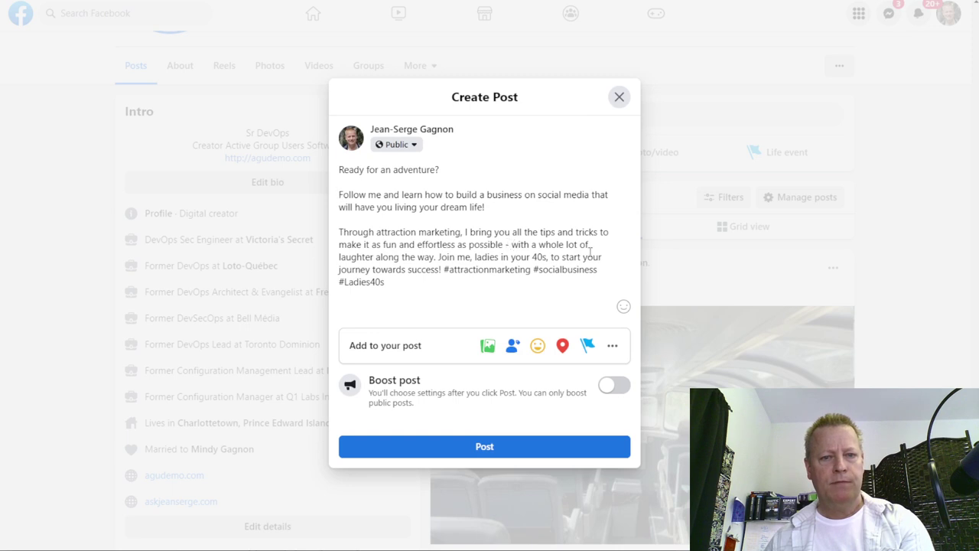
left_click(437, 256)
key("Return")
key("Return")
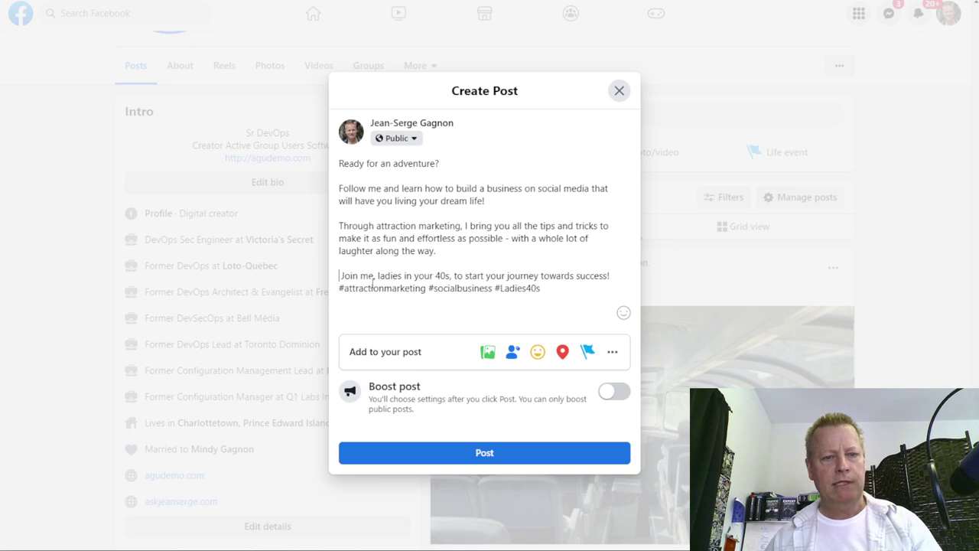
left_click(374, 280)
key("BackSpace")
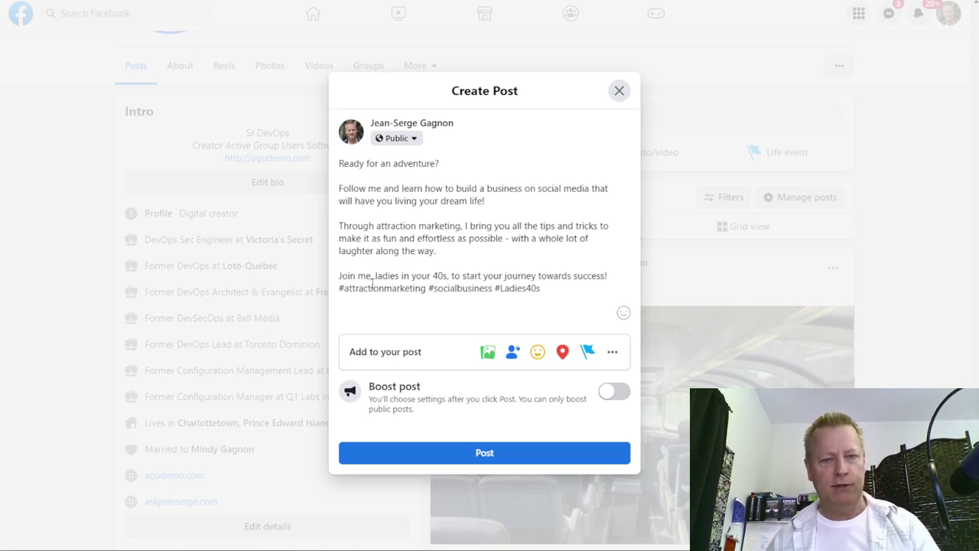
left_click_drag(613, 275, 340, 263)
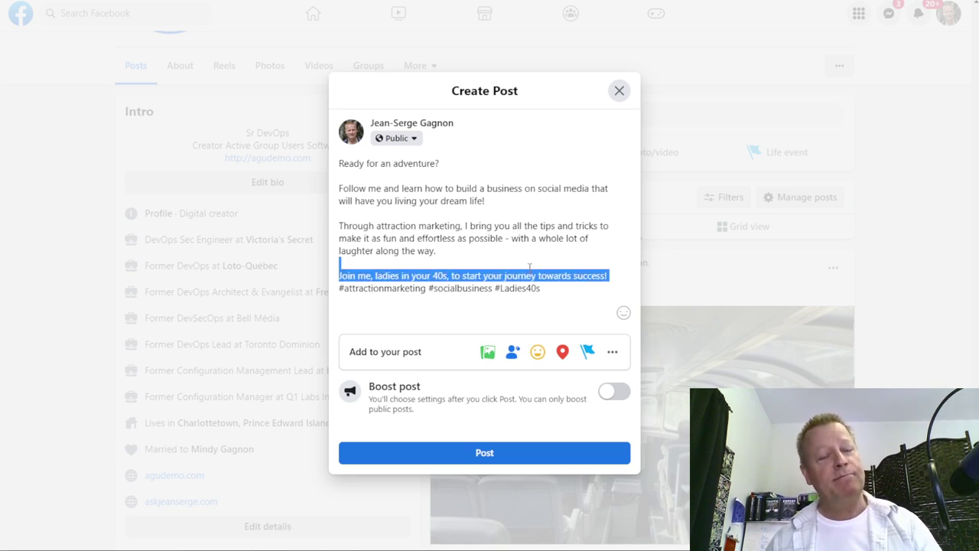
left_click(475, 238)
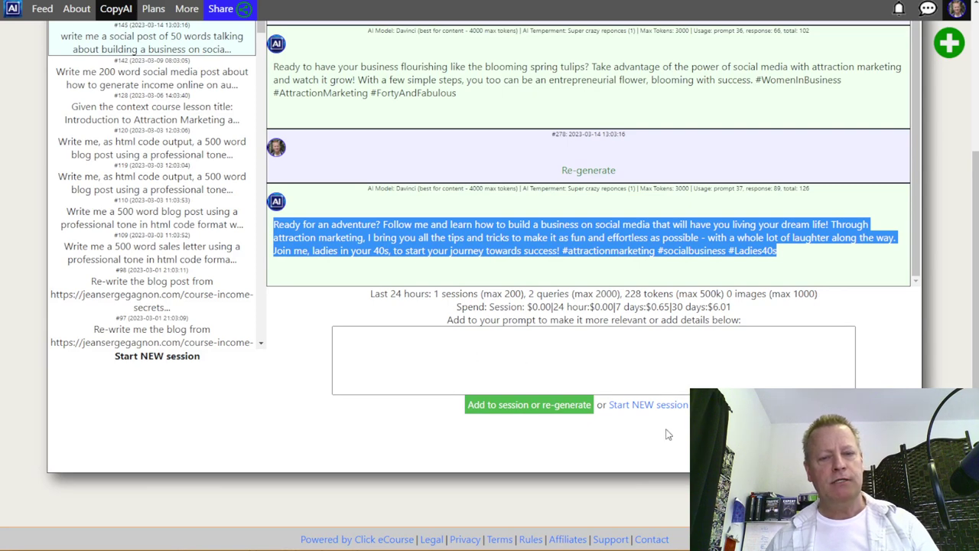
Start a new Clever AI Copy session and begin its prompt with "assuming my target market is online marketers in the affiliate marketing field, white"
left_click(656, 405)
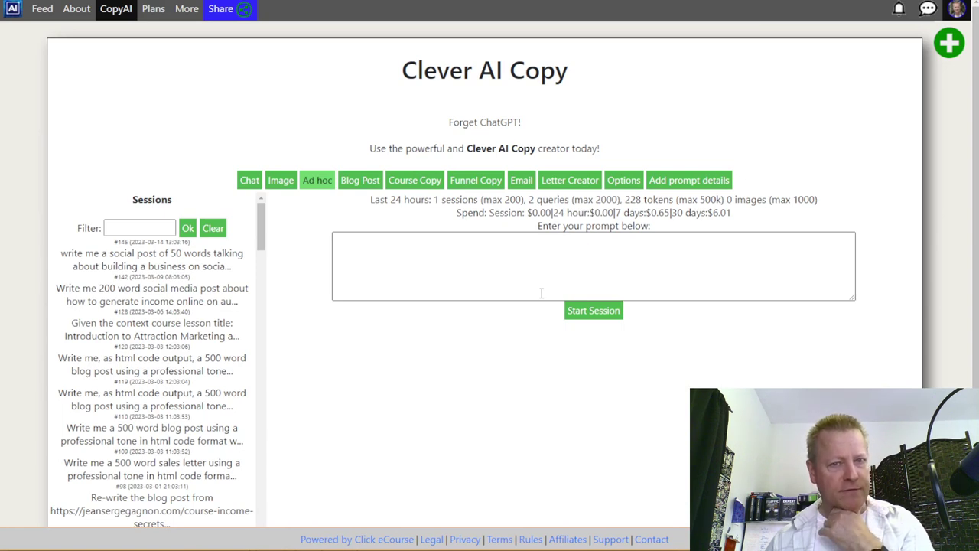
left_click(486, 277)
type("assuming my t")
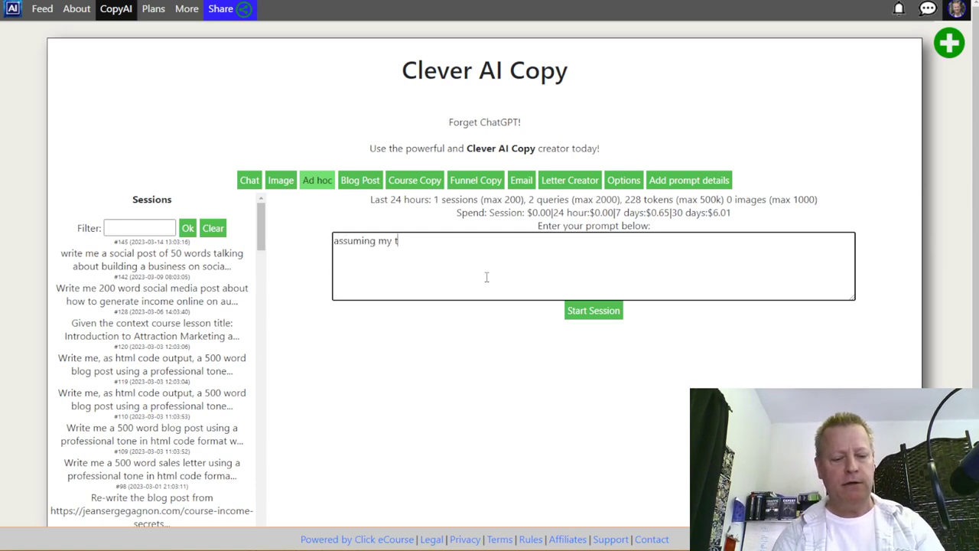
type("arget matk")
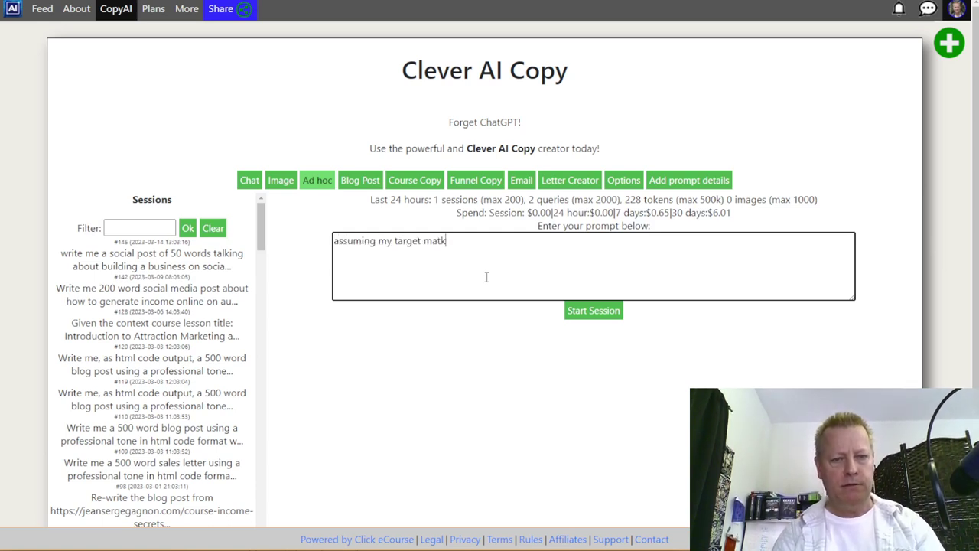
key("BackSpace")
key("BackSpace")
type("rket is ")
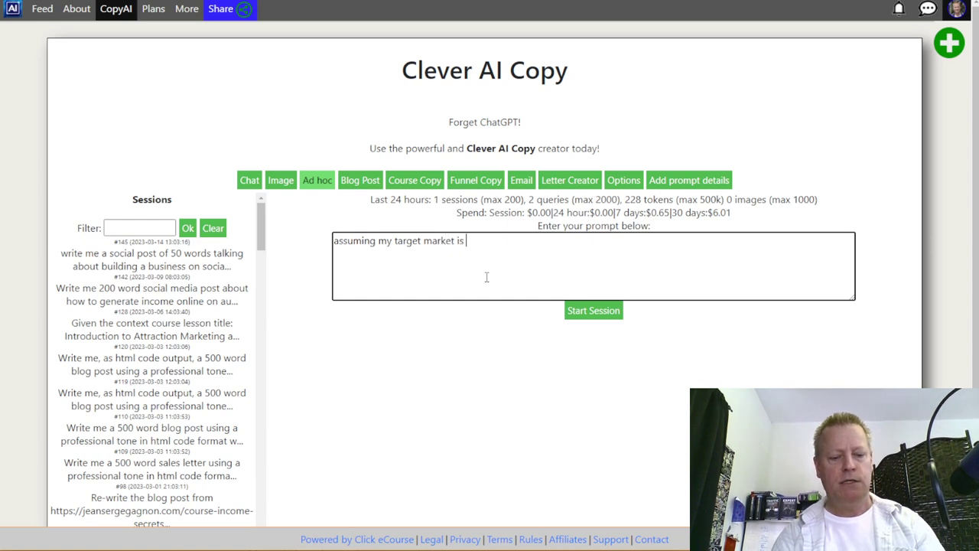
type("online marketers in the affiliate marketing field, whre m")
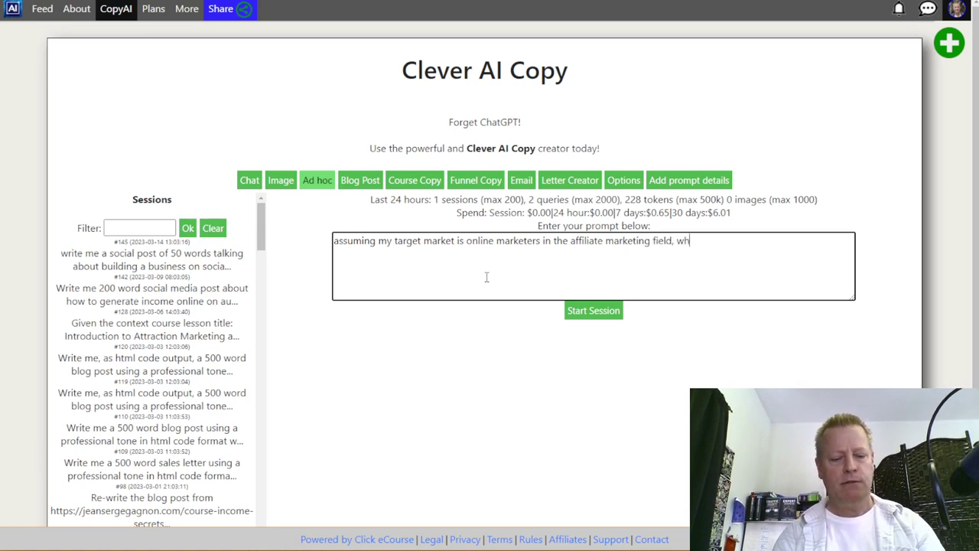
key("BackSpace")
key("BackSpace")
key("BackSpace")
key("BackSpace")
type("ite ")
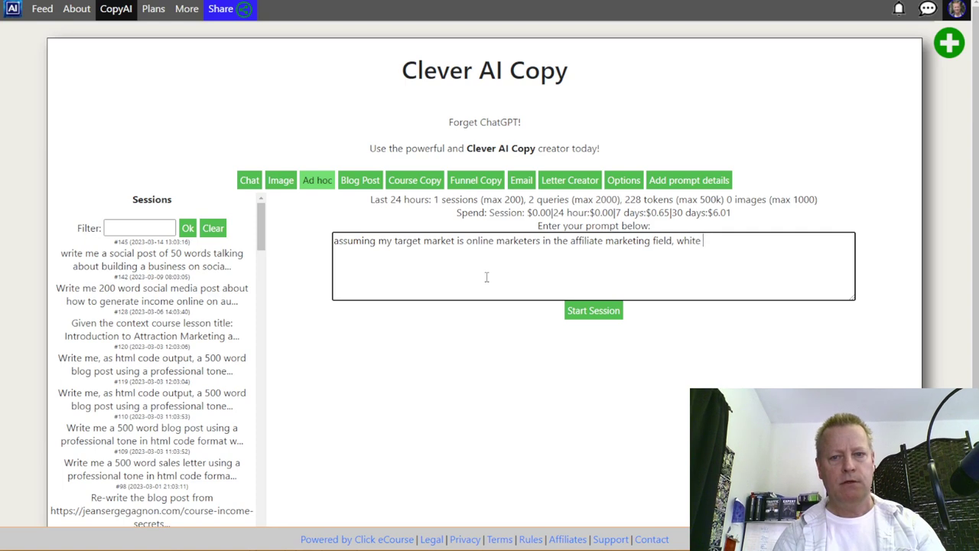
Finish the prompt with "me an inspiration post to help them grow their audience and sales" and start the session
type("me an ins")
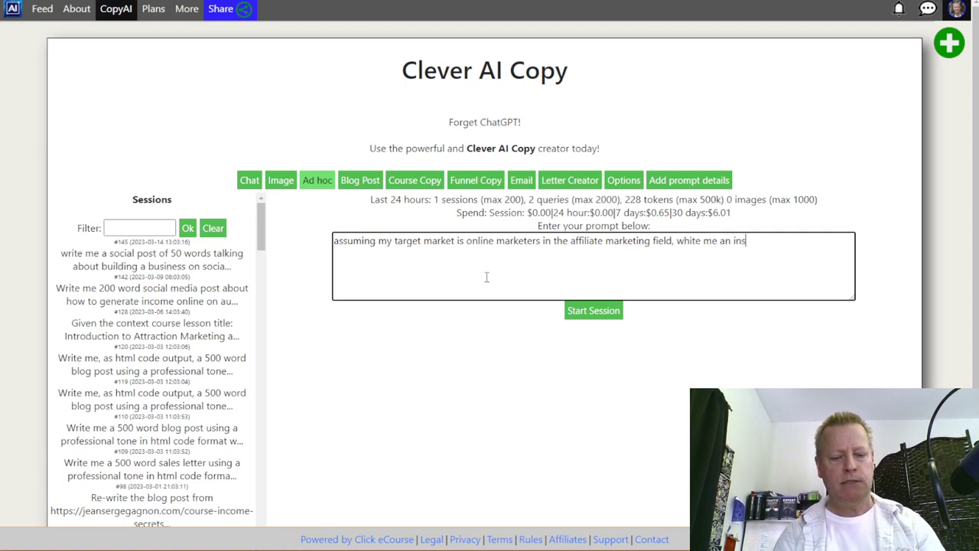
type("piration post to ")
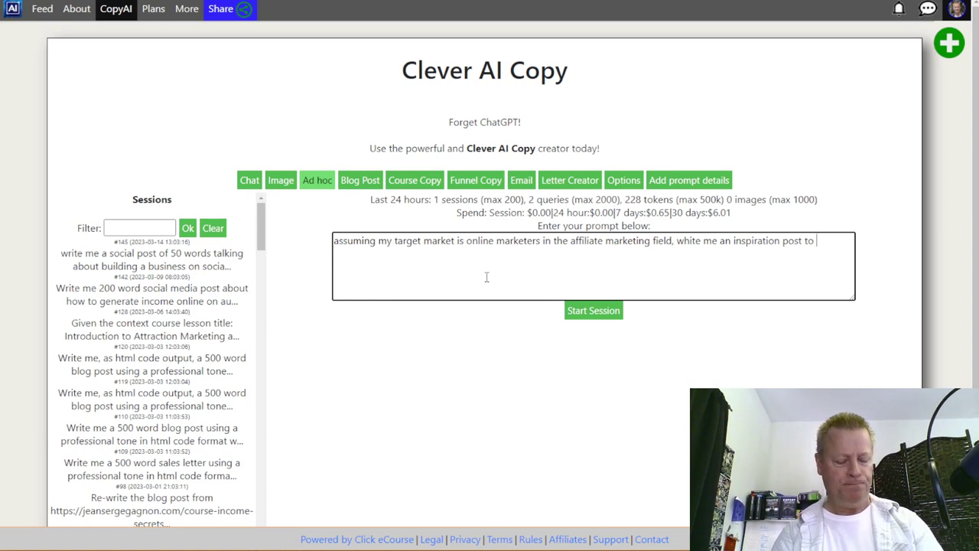
type("he")
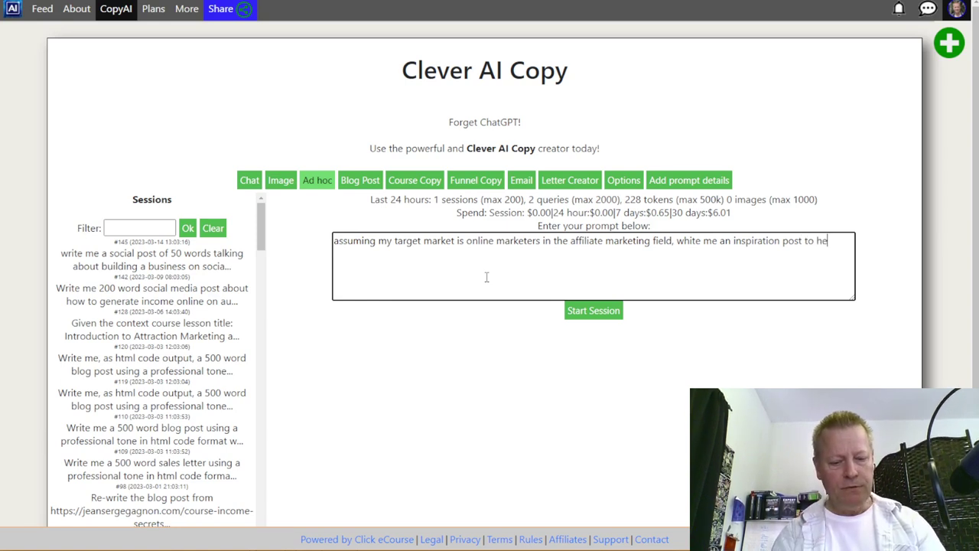
type("lp them grow ")
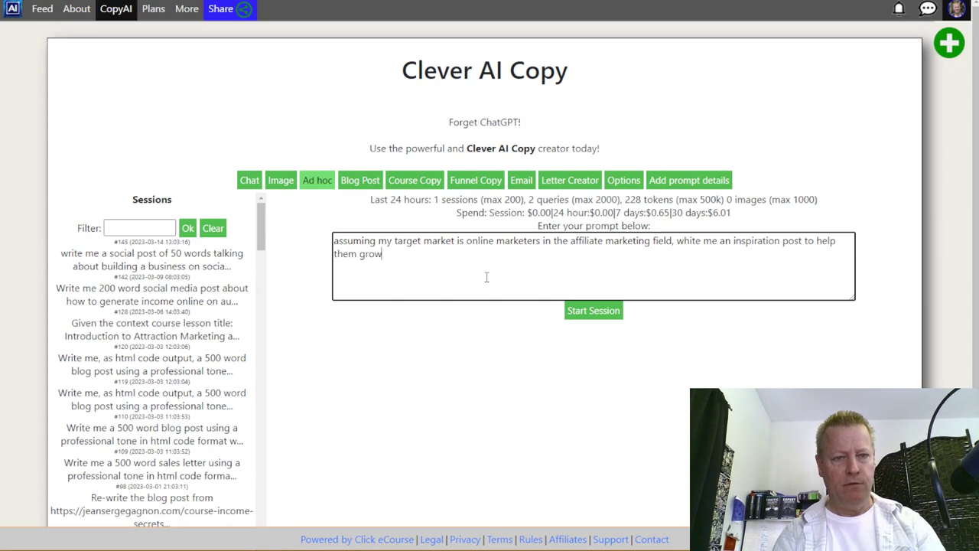
type("their")
type("aud")
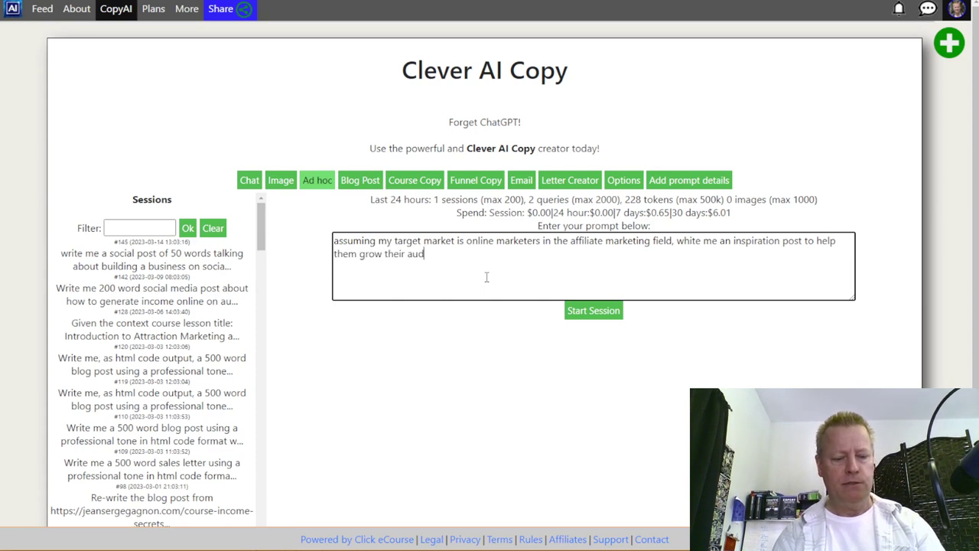
type("ience and sales")
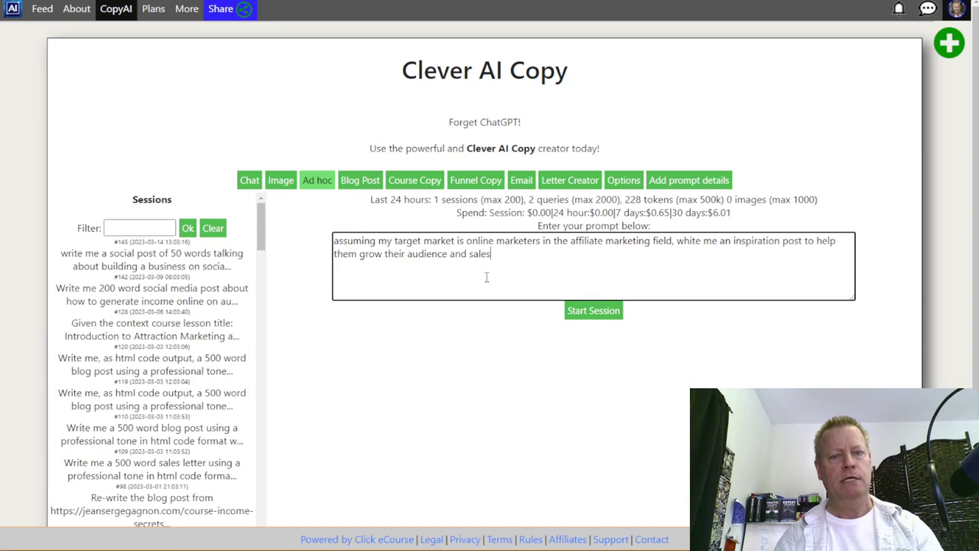
left_click(603, 314)
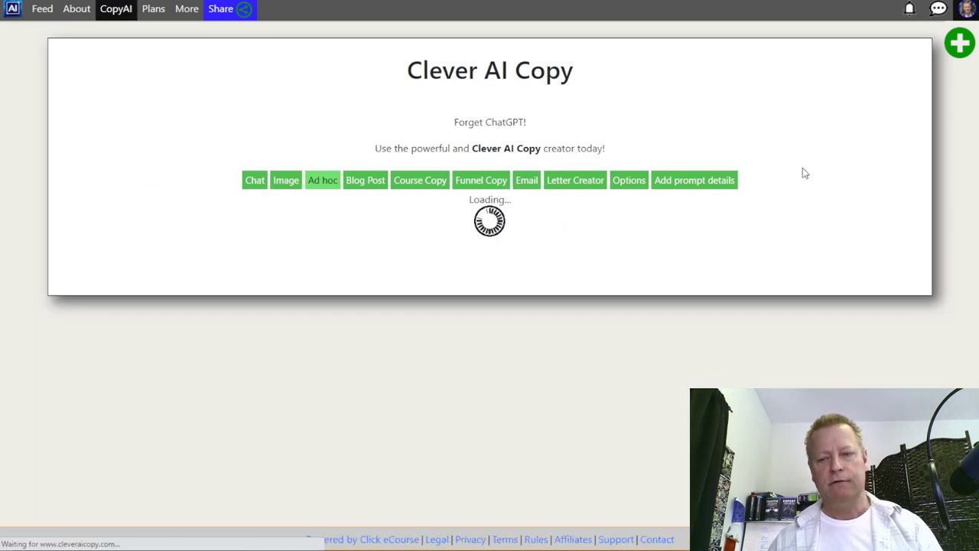
Copy the whole generated affiliate marketing response, switch to Facebook and replace the draft post's text with it
scroll(430, 217, "up", 3)
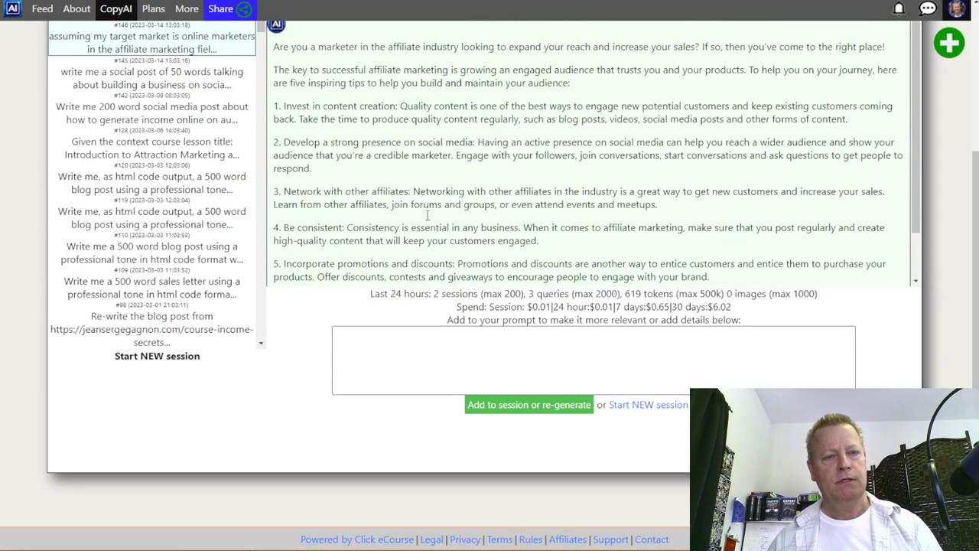
triple_click(413, 102)
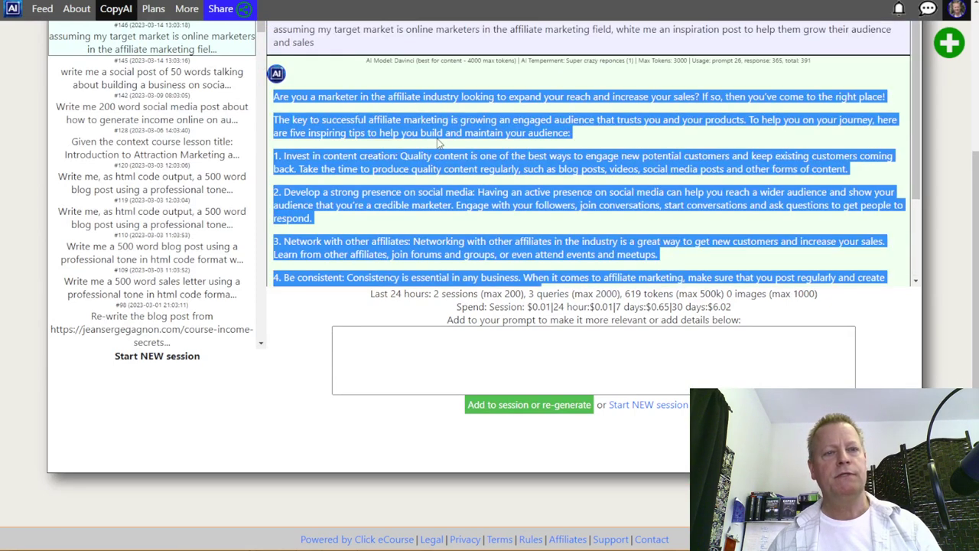
scroll(441, 146, "up", 2)
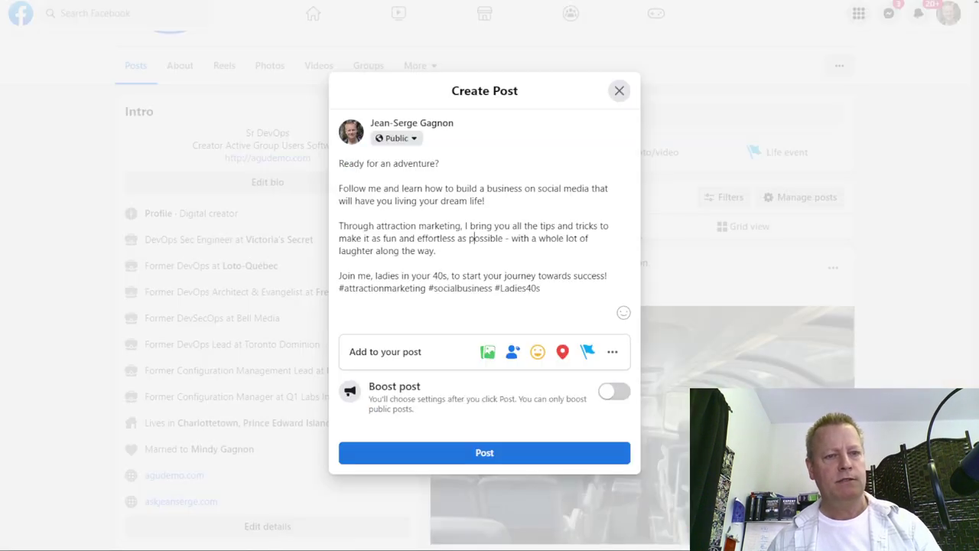
key("ctrl+a")
key("ctrl+v")
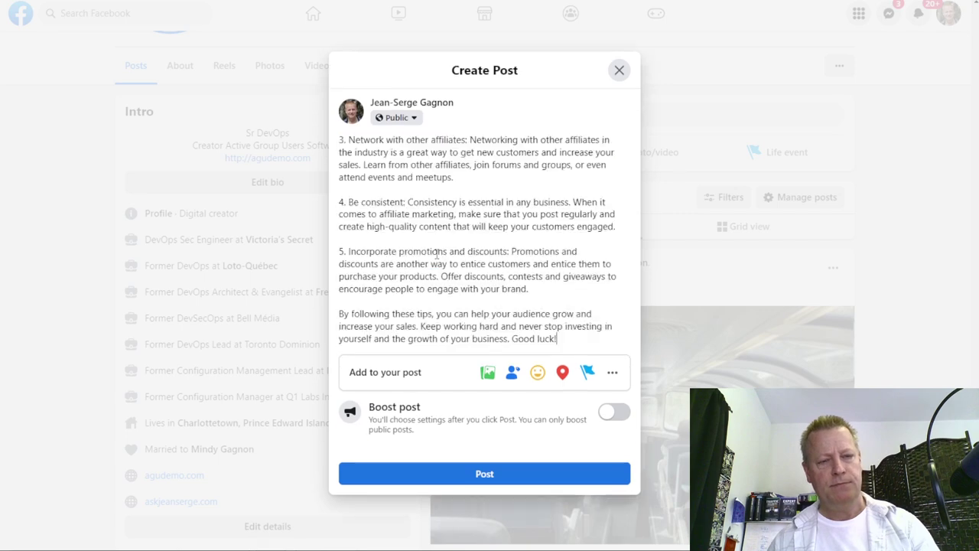
Move "Good luck!" at the end of the post into its own paragraph after a blank line and review the post
scroll(416, 233, "up", 5)
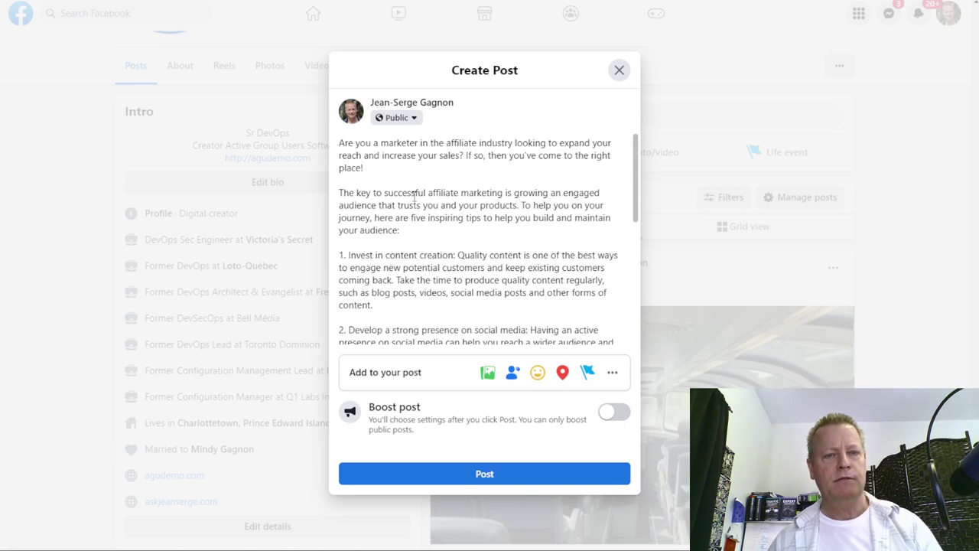
scroll(465, 217, "down", 6)
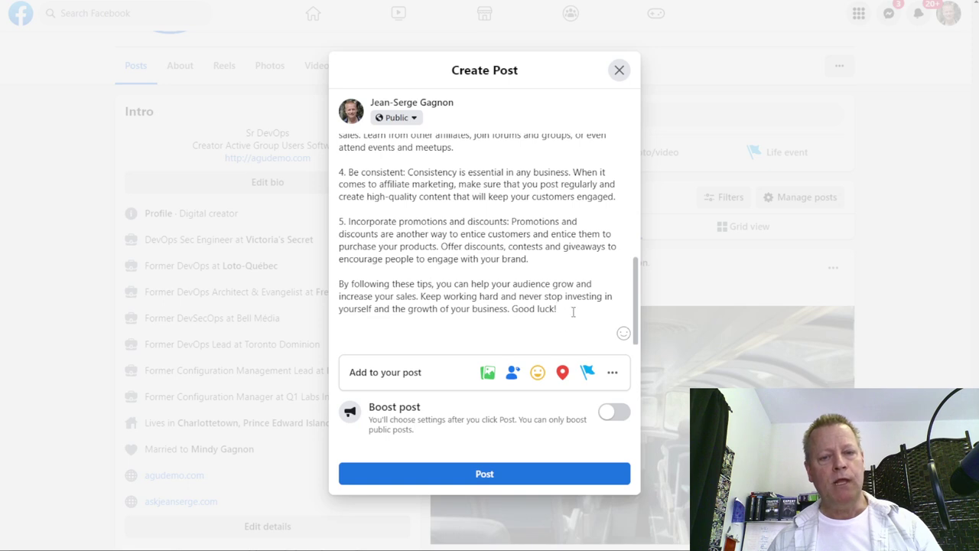
left_click(512, 308)
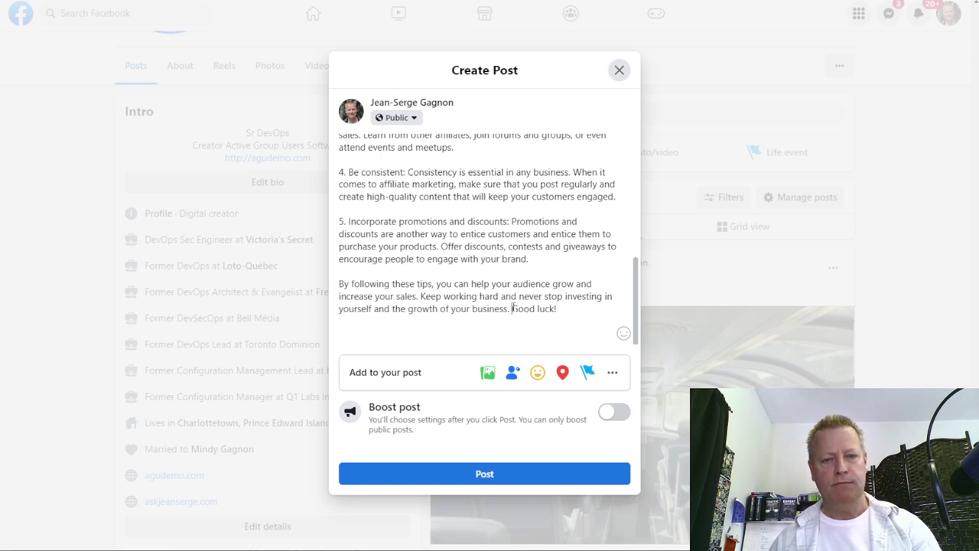
key("Return")
key("Return")
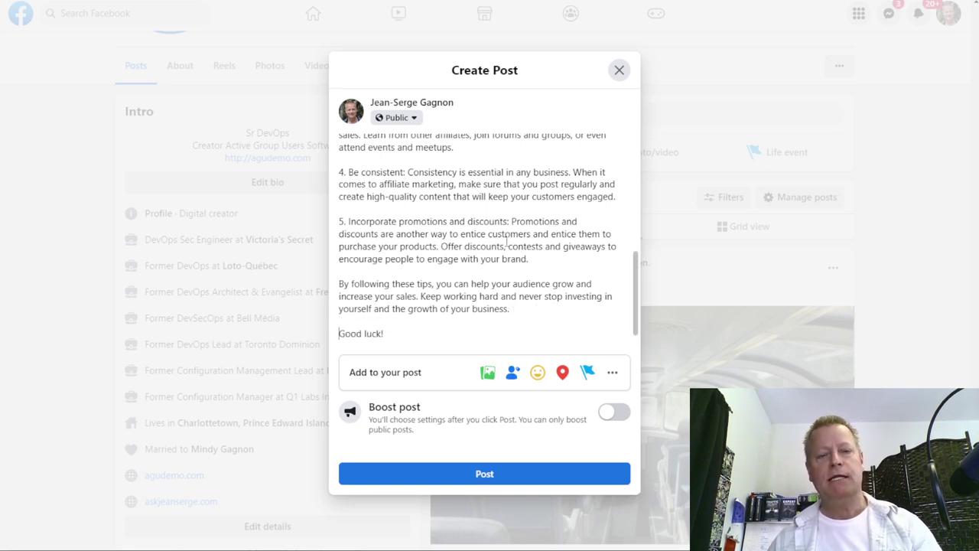
scroll(491, 225, "up", 5)
scroll(491, 226, "down", 3)
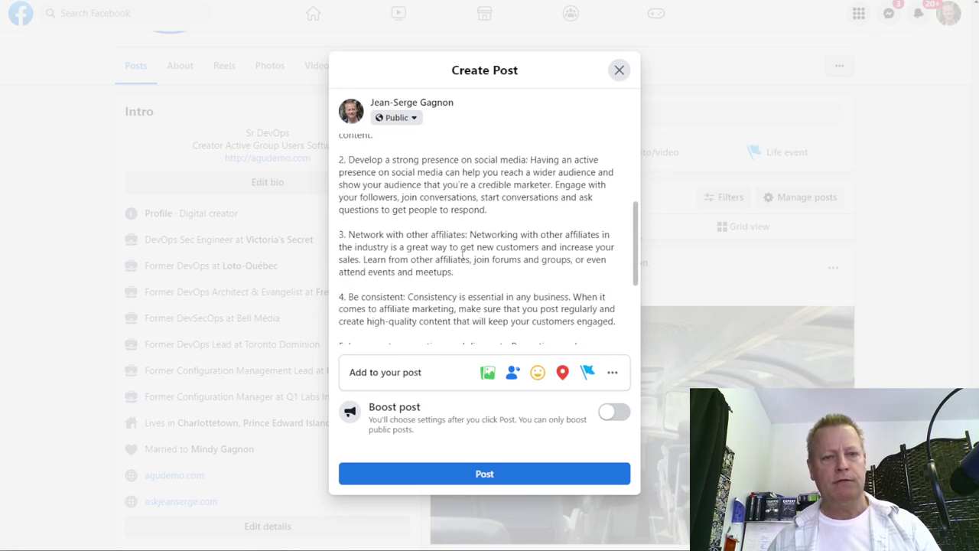
scroll(462, 254, "up", 5)
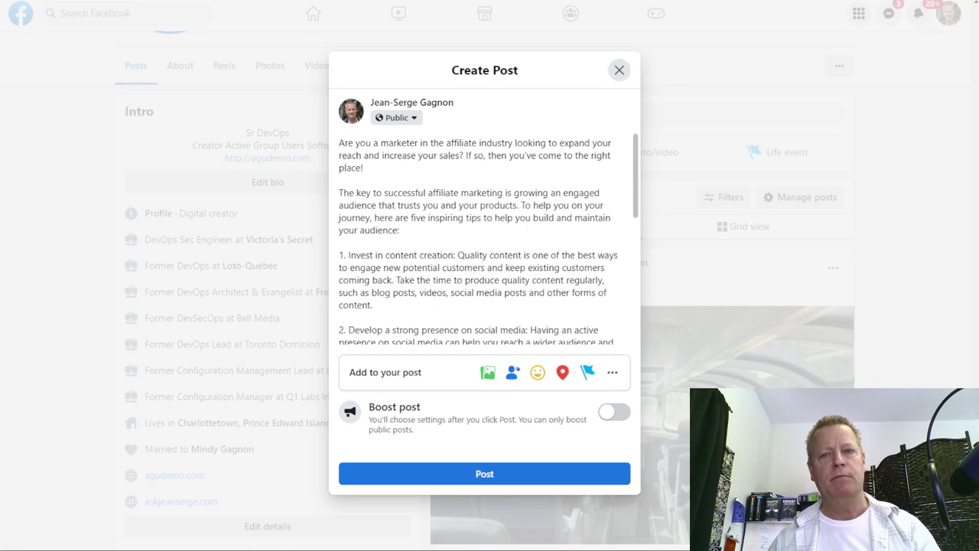
Switch back to Clever AI Copy and start a new image session
key("ctrl+Tab")
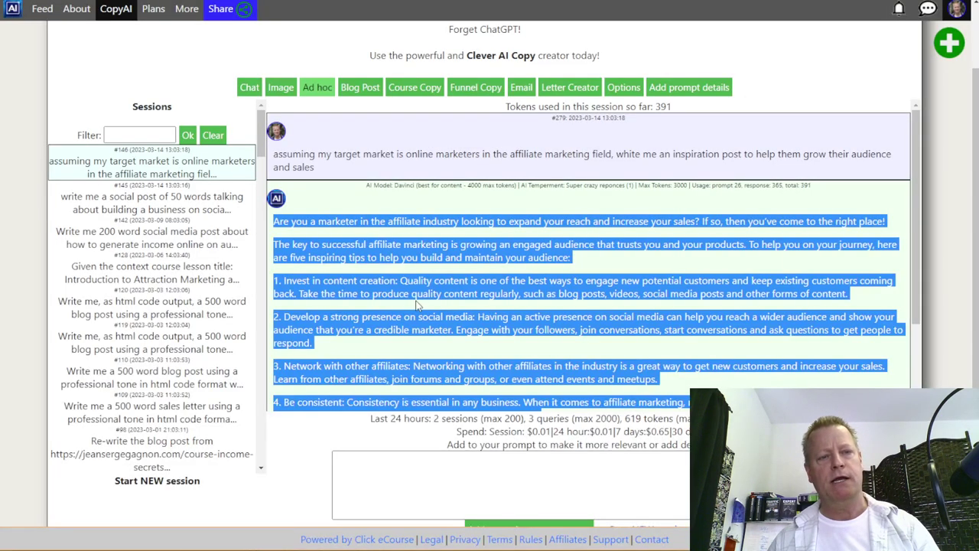
left_click(374, 279)
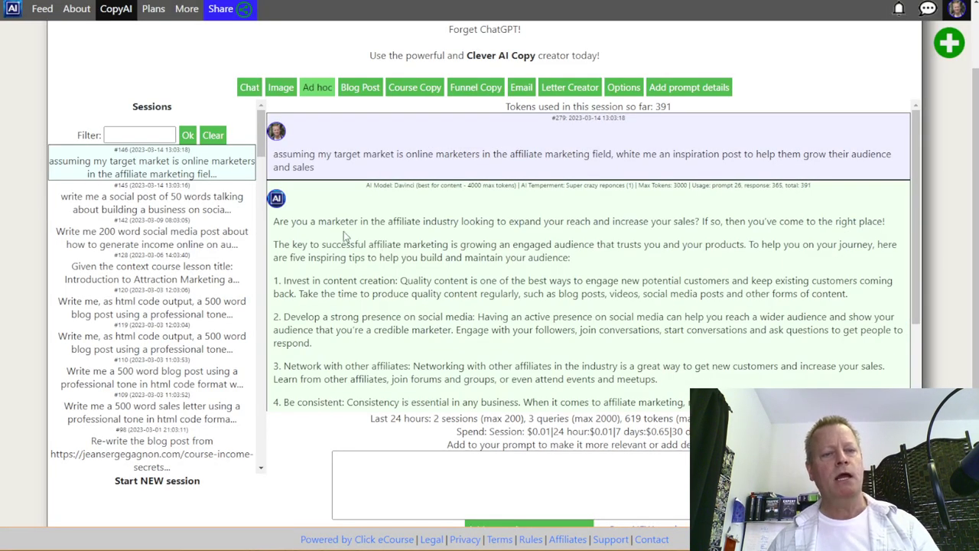
left_click(281, 87)
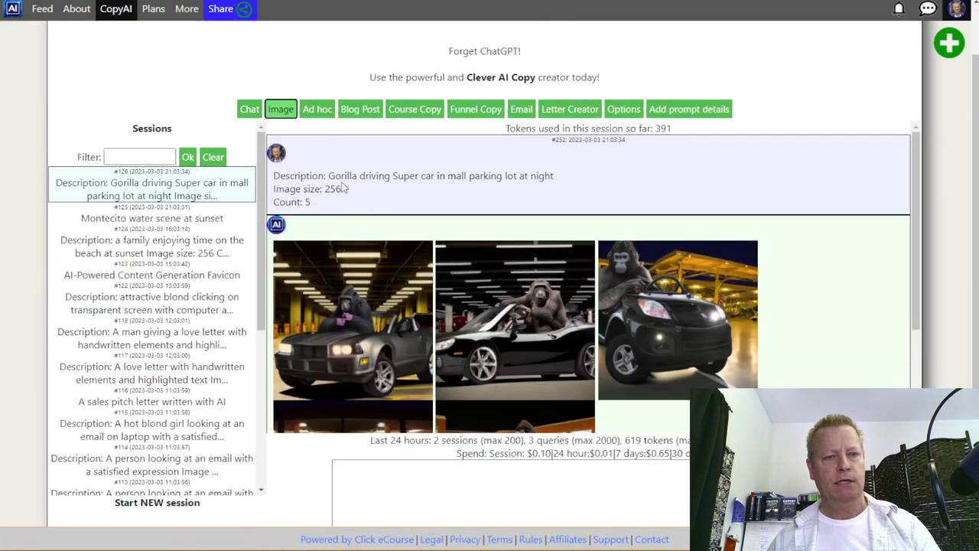
scroll(509, 351, "down", 3)
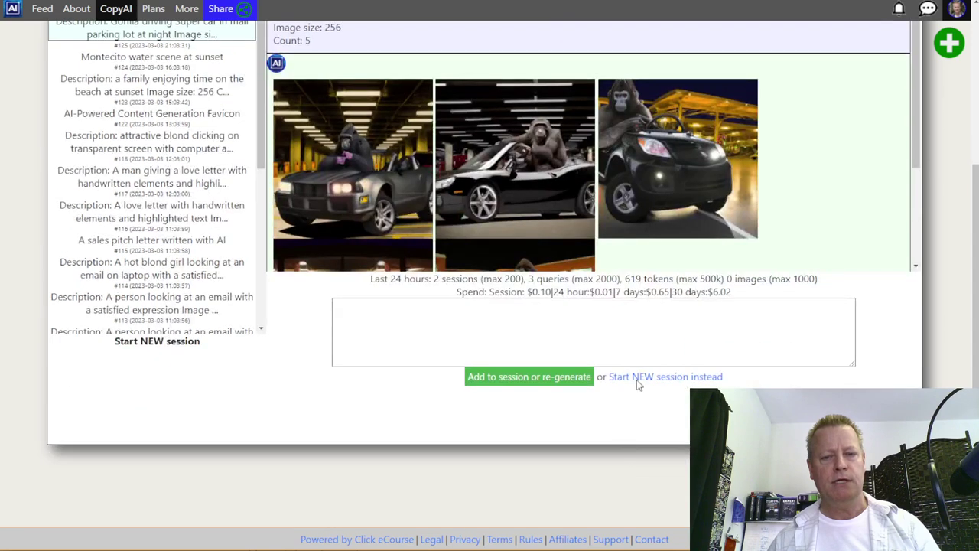
left_click(646, 378)
Enter "attractive couple having a great time on beach at sunset" as the description of the new image
left_click(434, 290)
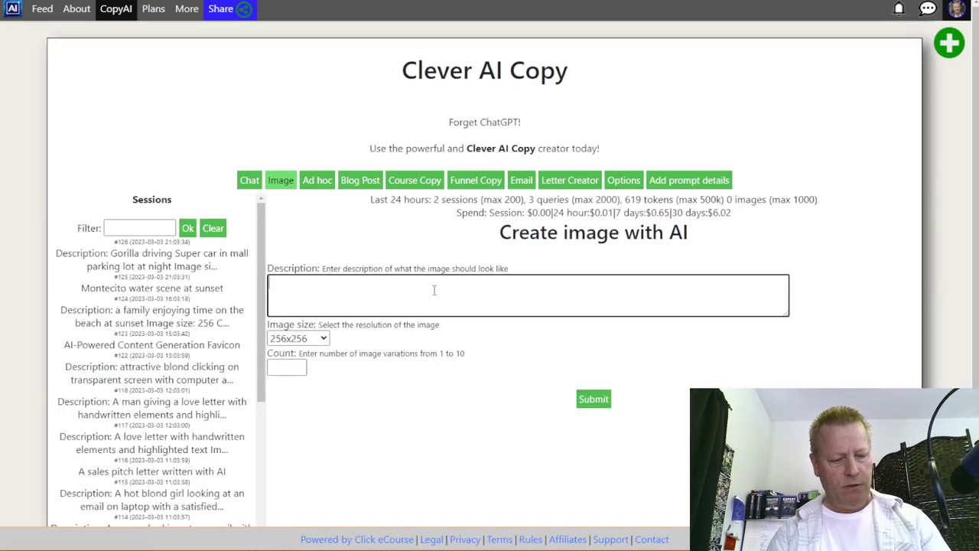
type("attractive cou")
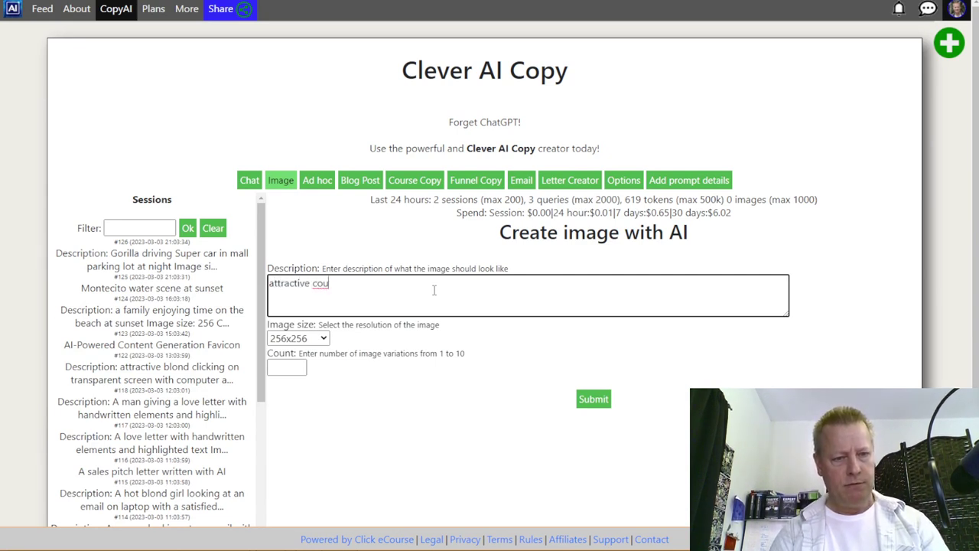
type("ple having a great time on")
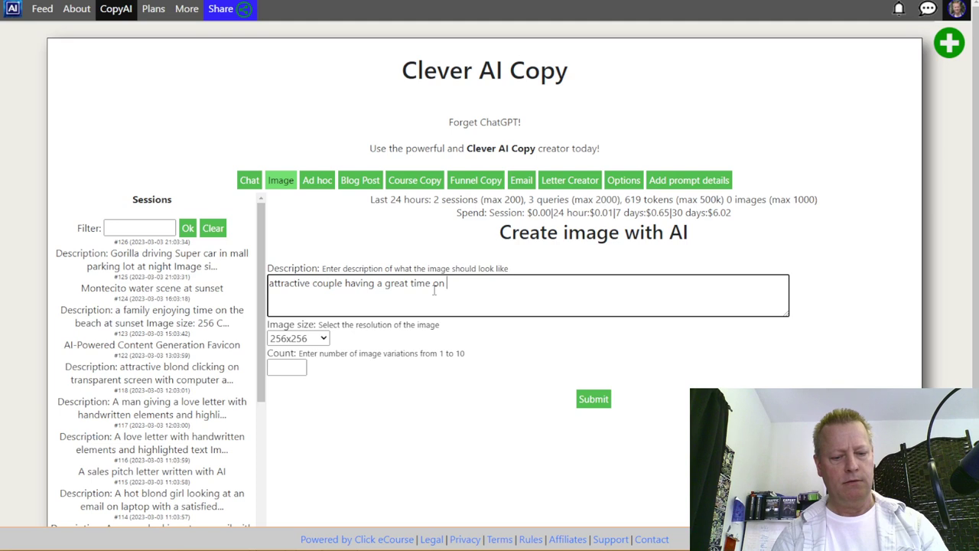
type(" beach a")
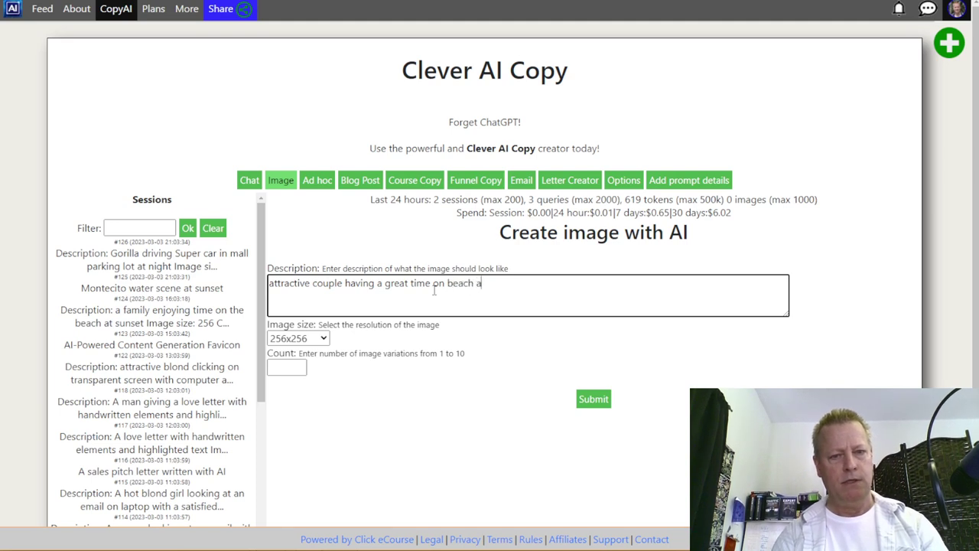
type("t sunset")
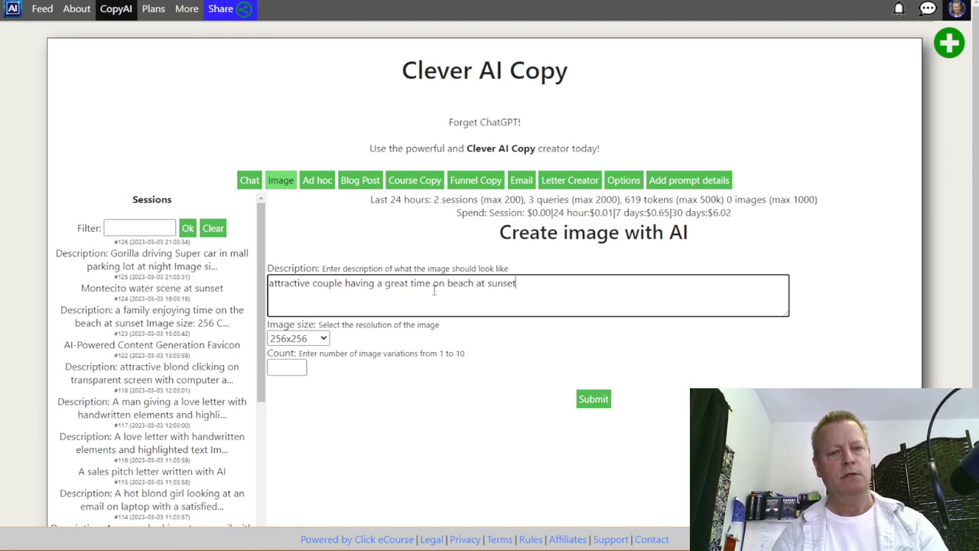
Set the image size to 1024x1024 and the count to 1, and generate the image
left_click(310, 338)
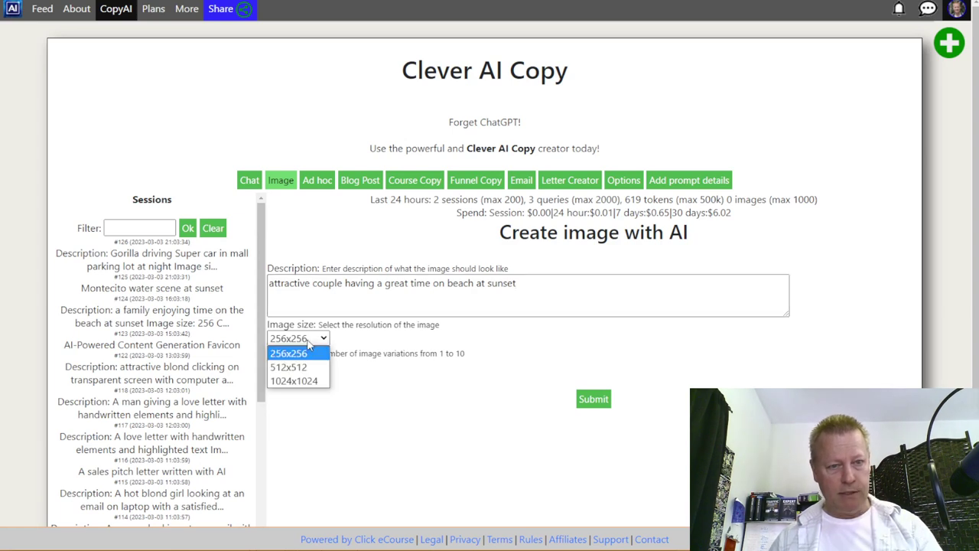
left_click(302, 379)
left_click(286, 365)
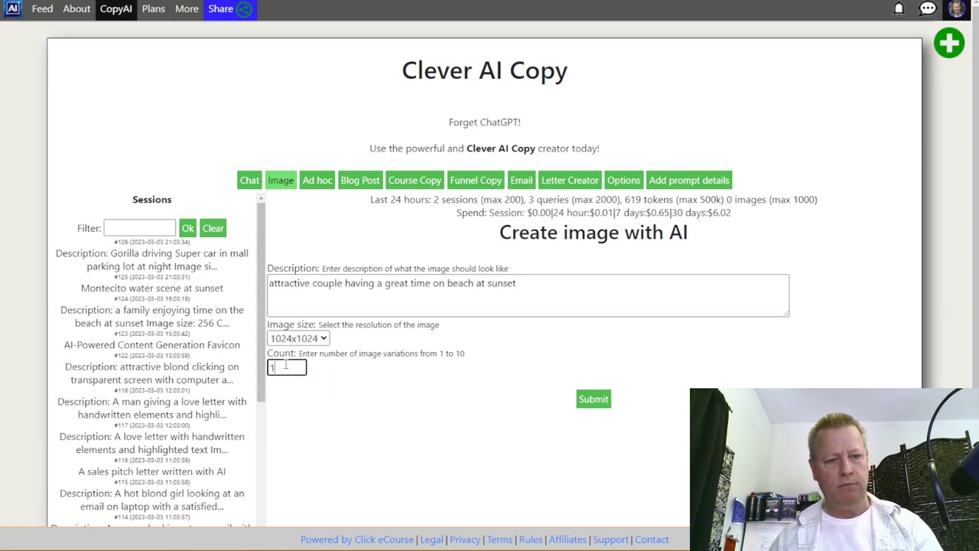
left_click(594, 398)
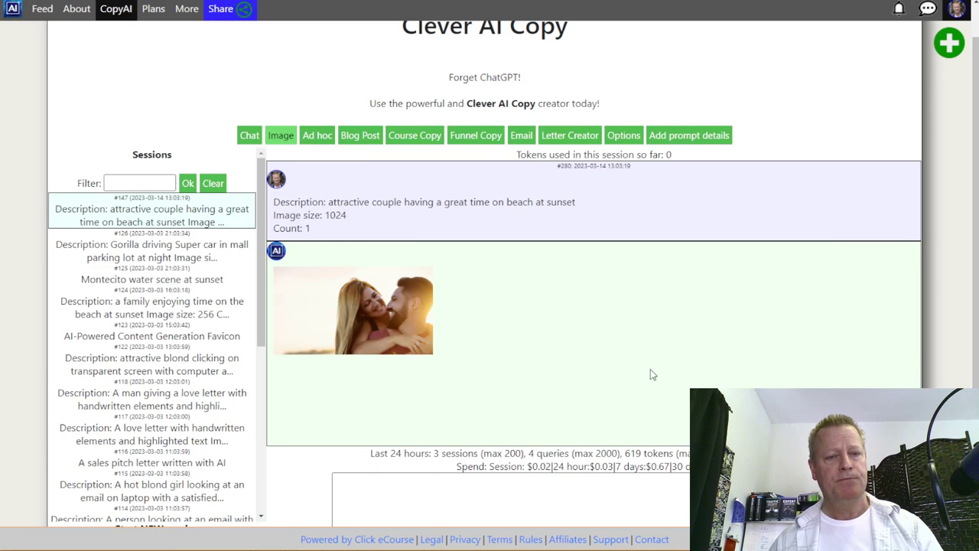
Re-generate the beach couple image and save the new version to the Downloads folder as attractive-couple-having-a-gre-281-1.png
scroll(581, 408, "down", 2)
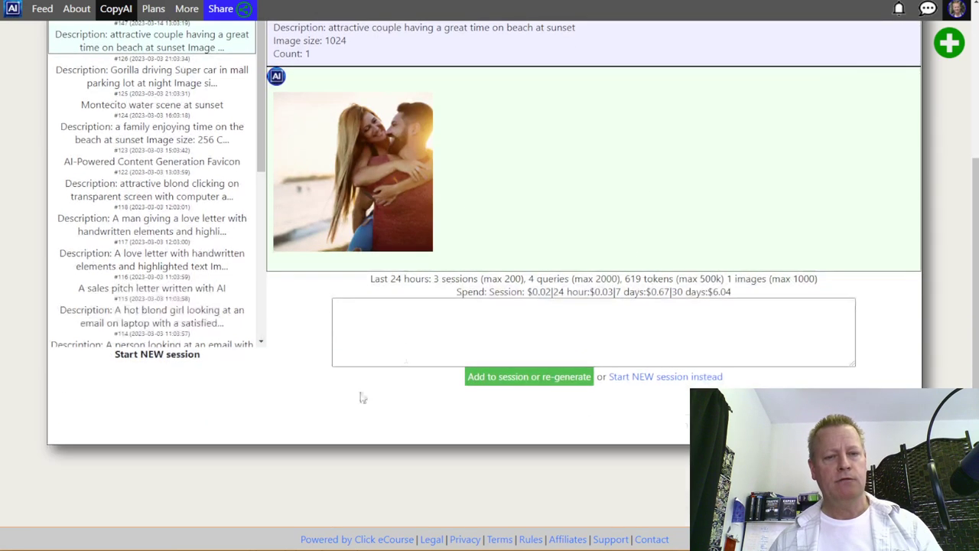
left_click(561, 379)
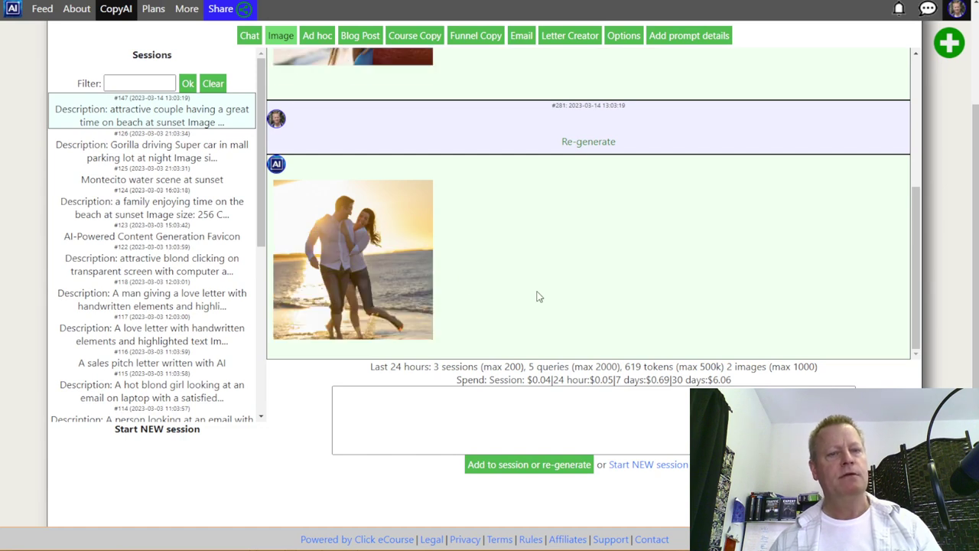
right_click(389, 277)
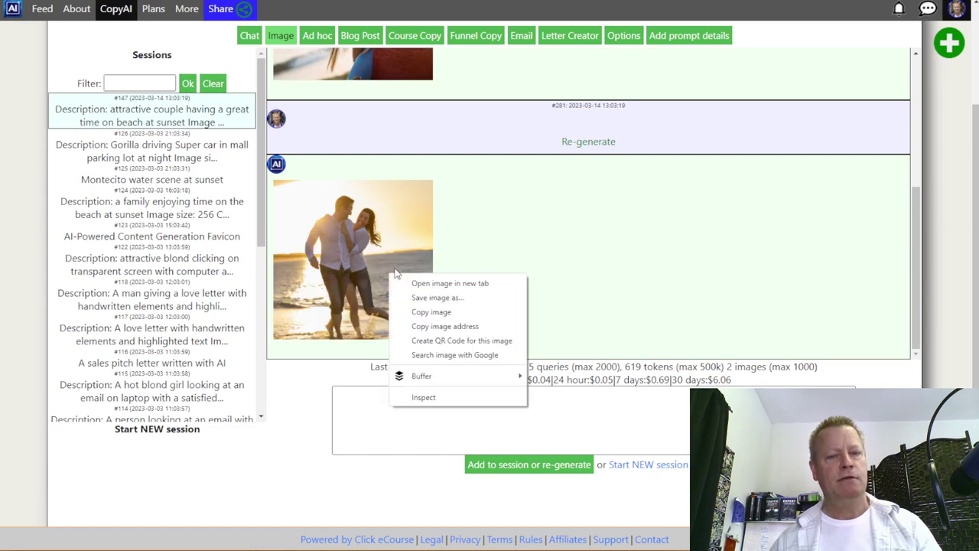
left_click(455, 301)
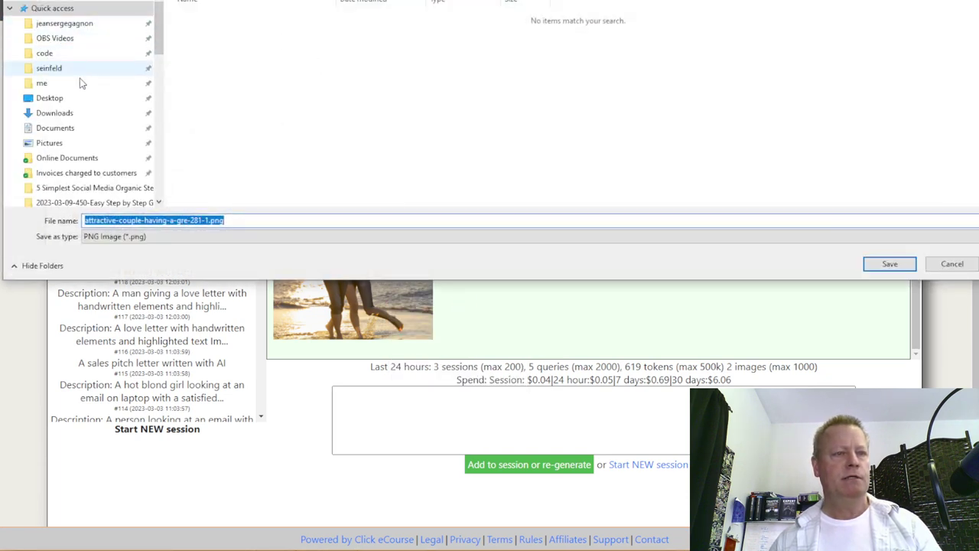
left_click(69, 113)
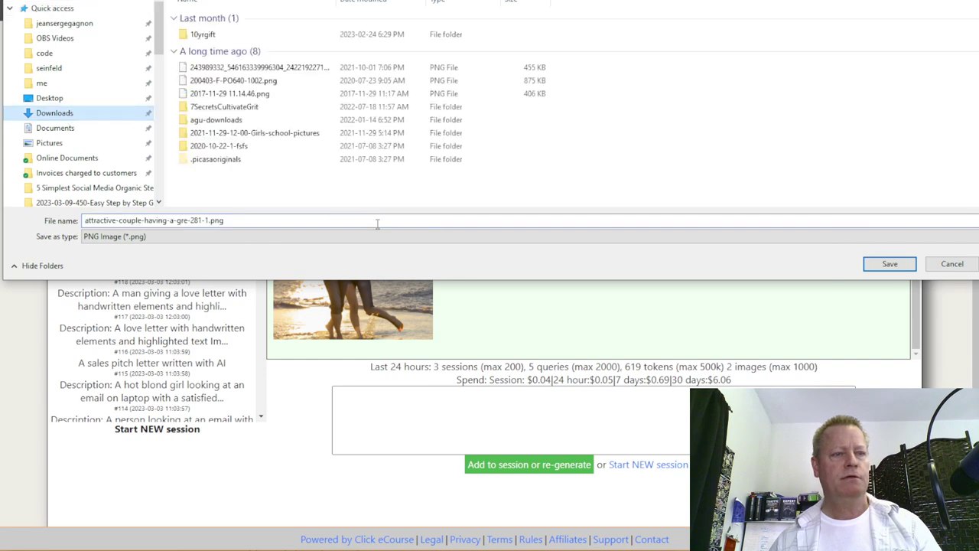
left_click(889, 264)
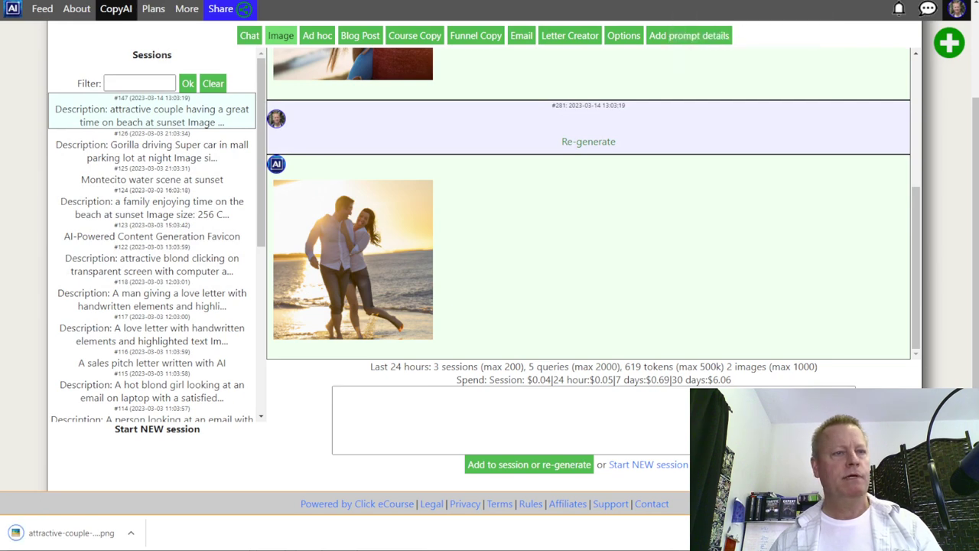
Switch to Facebook and attach today's attractive-couple PNG from the Downloads folder to the draft post
key("ctrl+Tab")
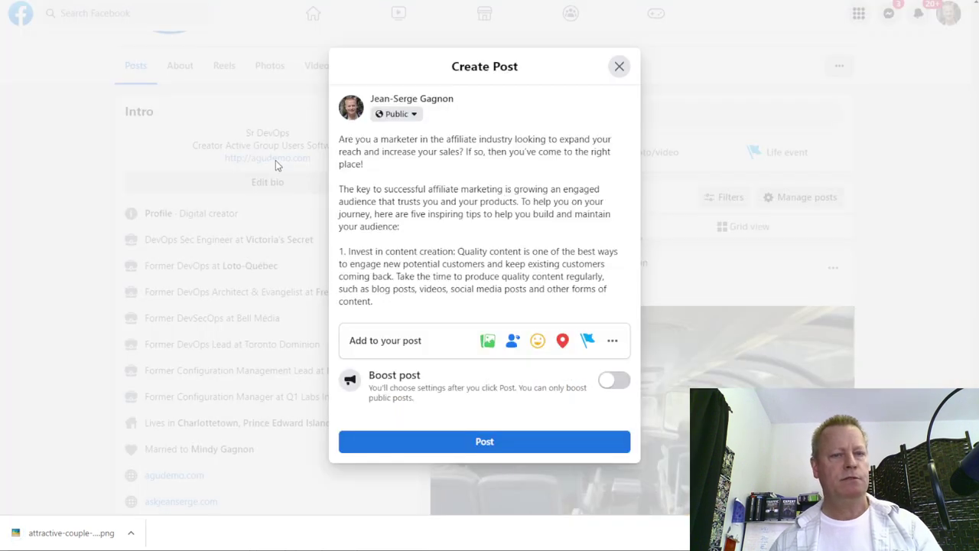
left_click(486, 341)
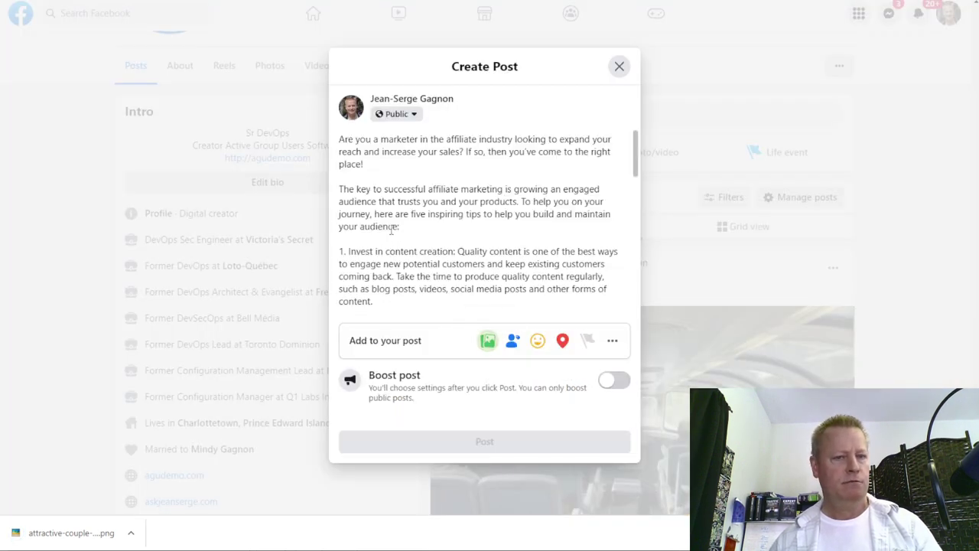
left_click(490, 344)
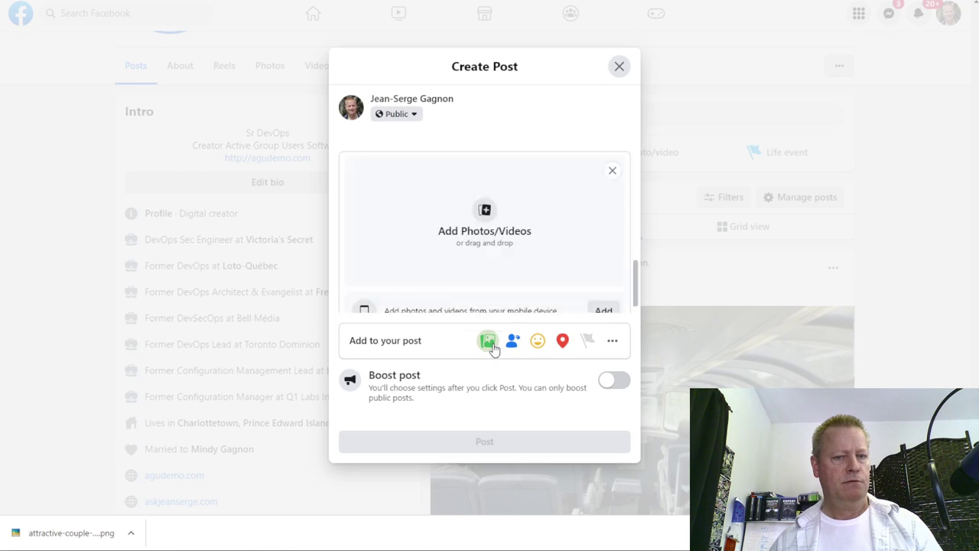
left_click(456, 218)
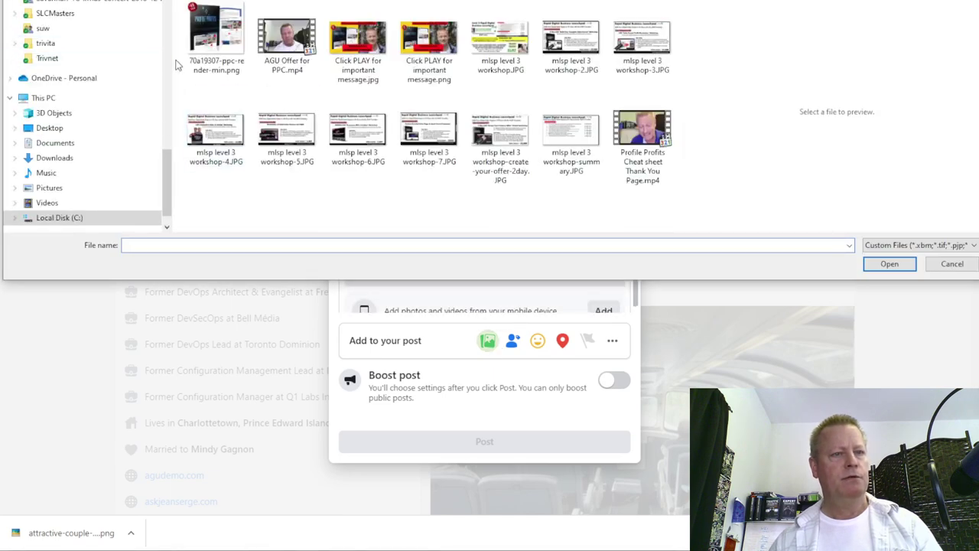
scroll(84, 76, "up", 5)
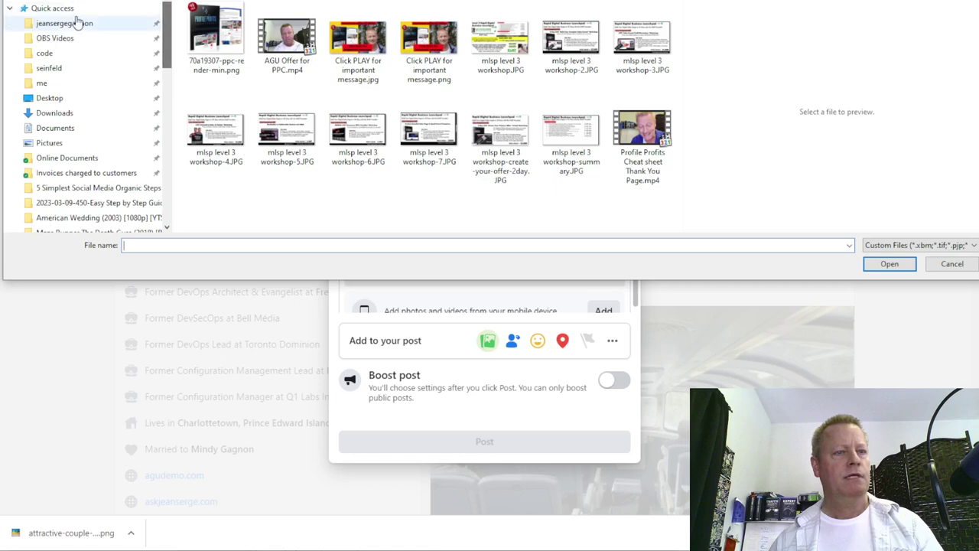
left_click(54, 114)
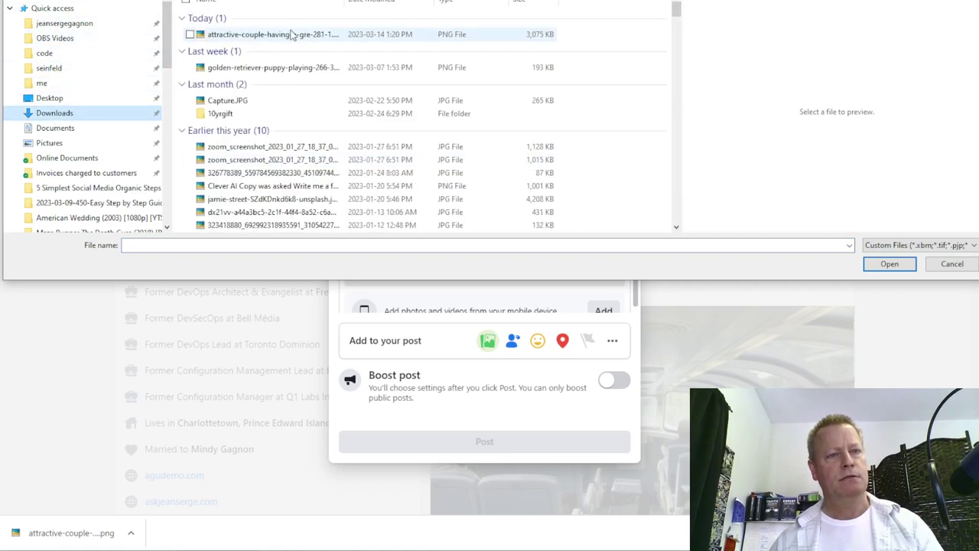
double_click(291, 34)
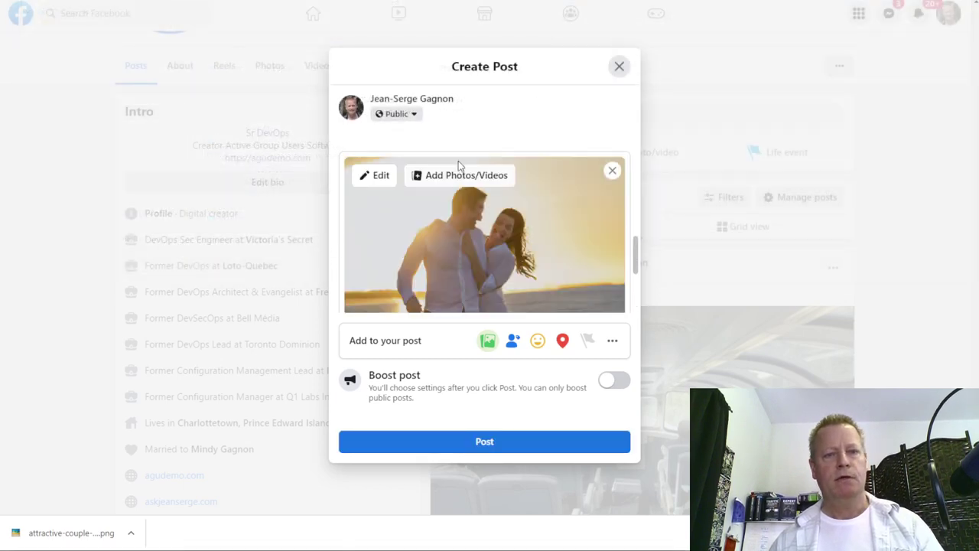
Review the draft post and add "P.S. How do you like this post generated by AI?" below "Good luck!"
scroll(458, 165, "up", 5)
scroll(458, 180, "down", 3)
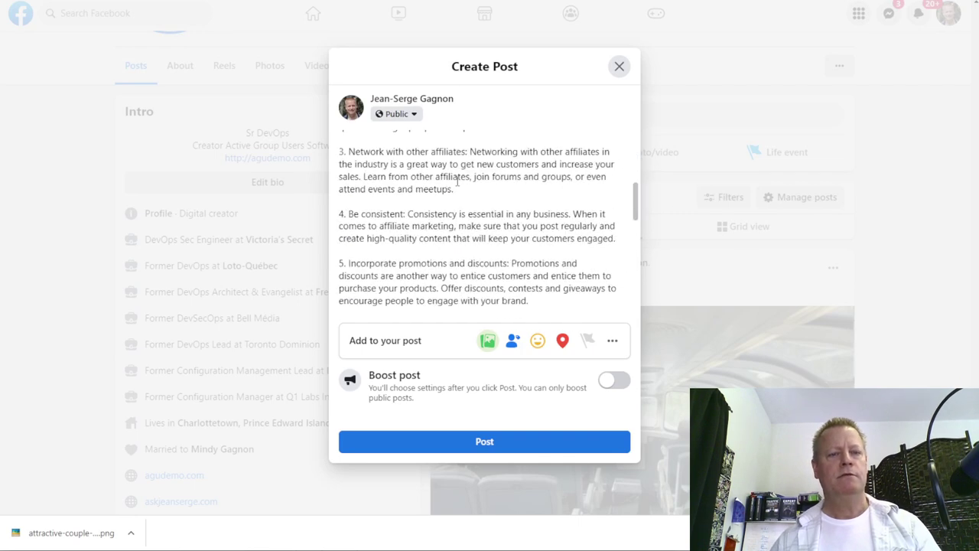
scroll(457, 179, "down", 5)
left_click_drag(637, 304, 637, 152)
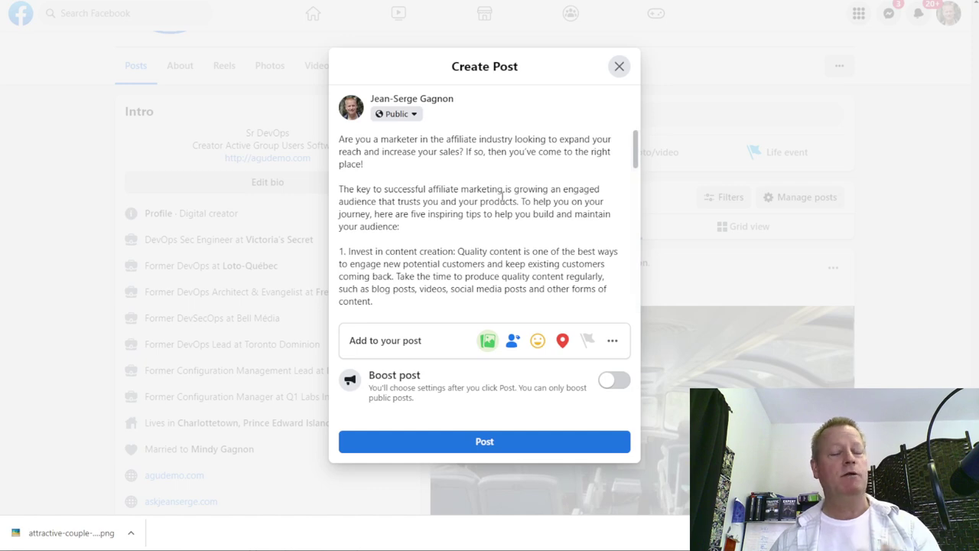
scroll(496, 257, "down", 10)
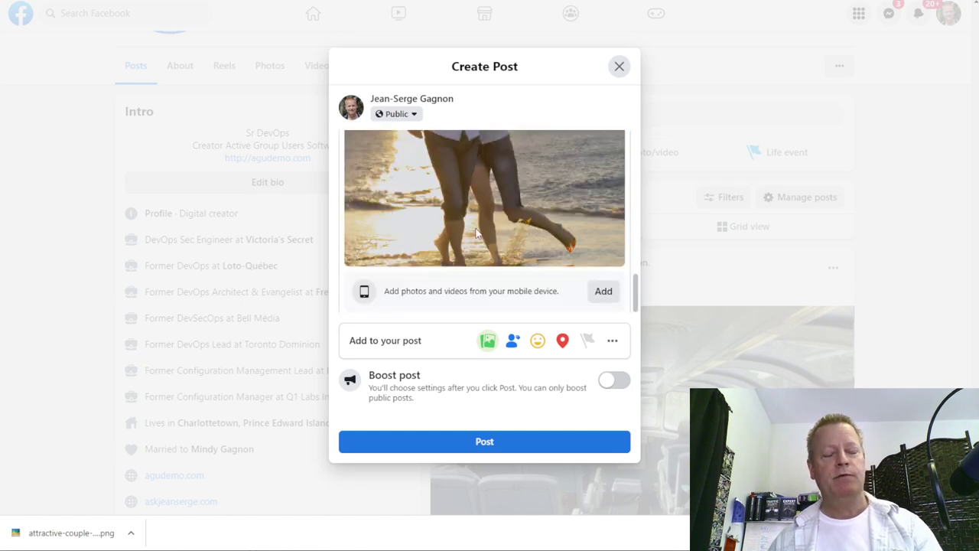
scroll(435, 272, "up", 3)
left_click(404, 193)
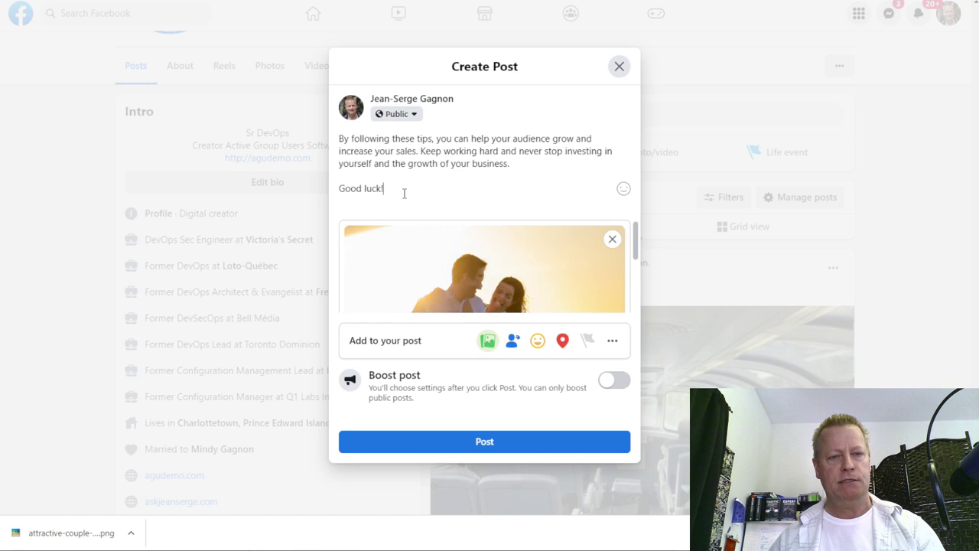
key("Return")
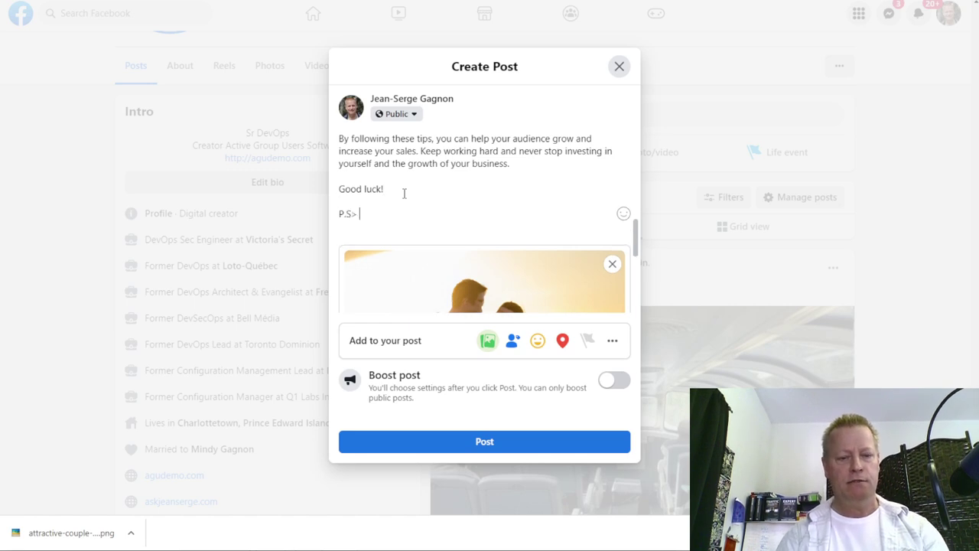
type("P.S. How do you l")
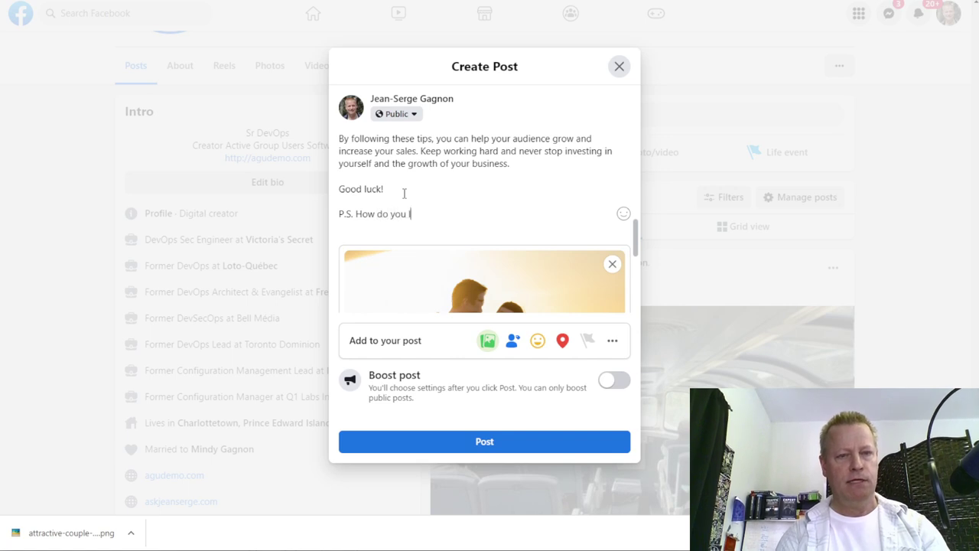
type("ink thi")
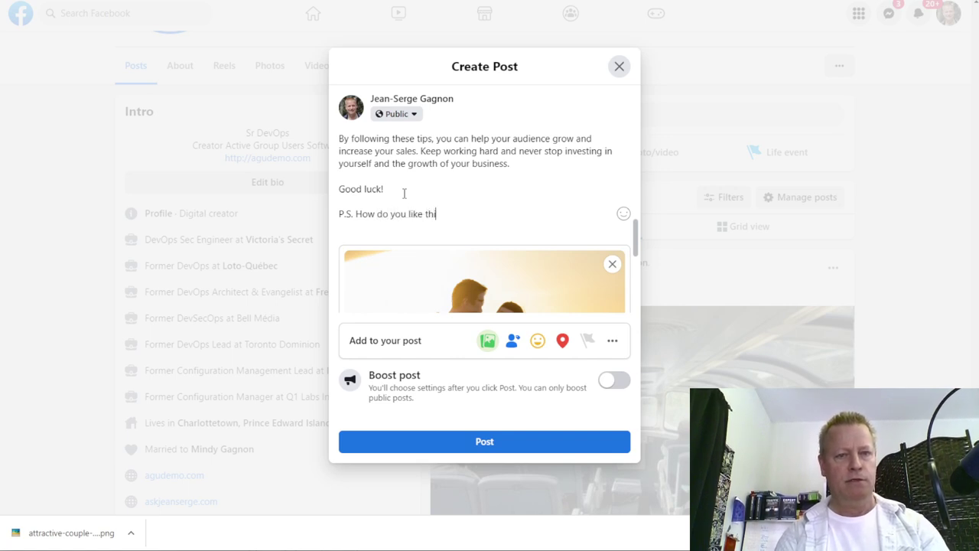
type("s post generated by AI?")
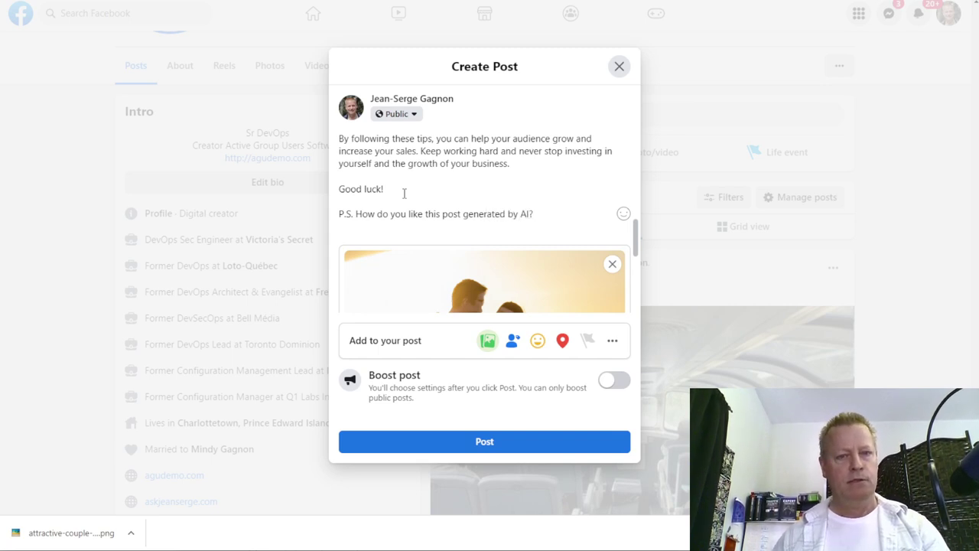
Reword the postscript to read "P.S. This post and image was generated by AI."
left_click(463, 213)
type("and image")
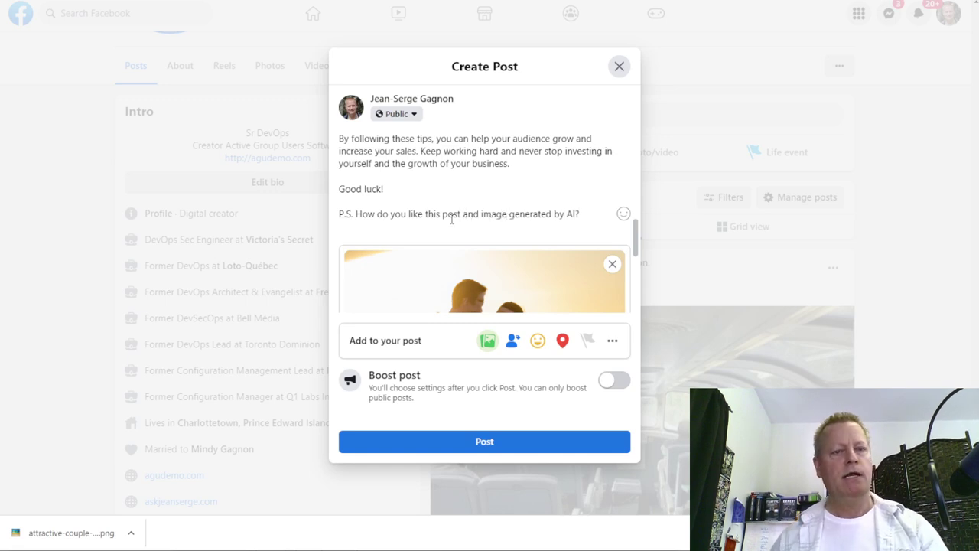
left_click_drag(356, 213, 428, 215)
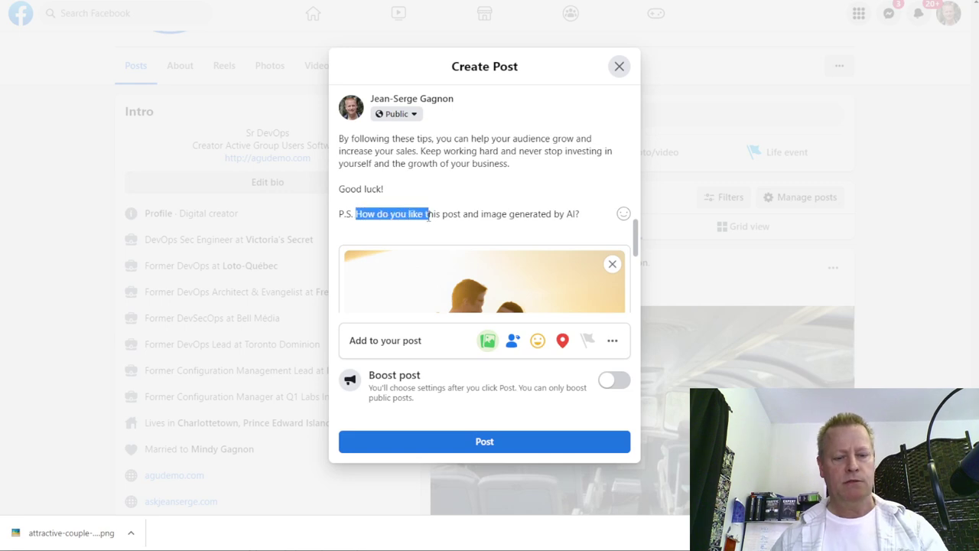
type("T")
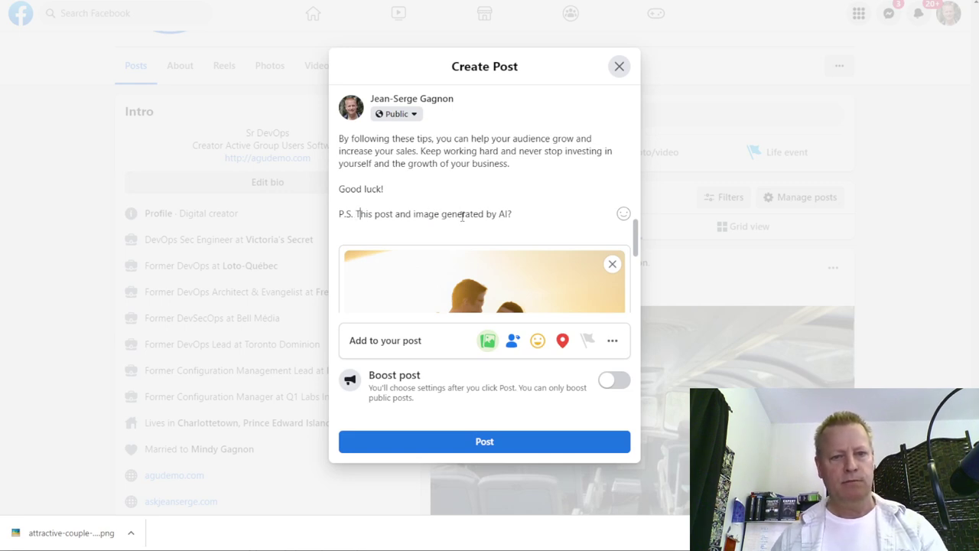
left_click(444, 214)
type("was")
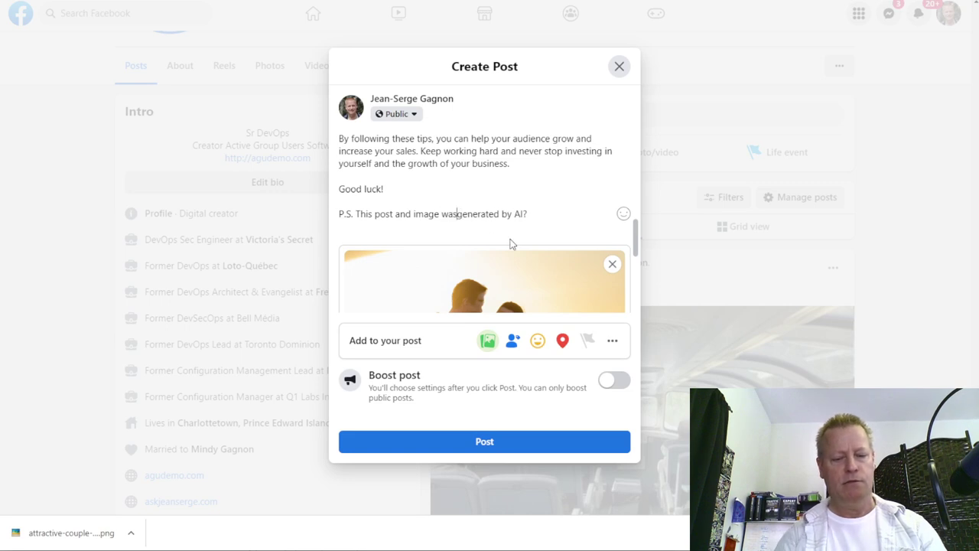
left_click(538, 213)
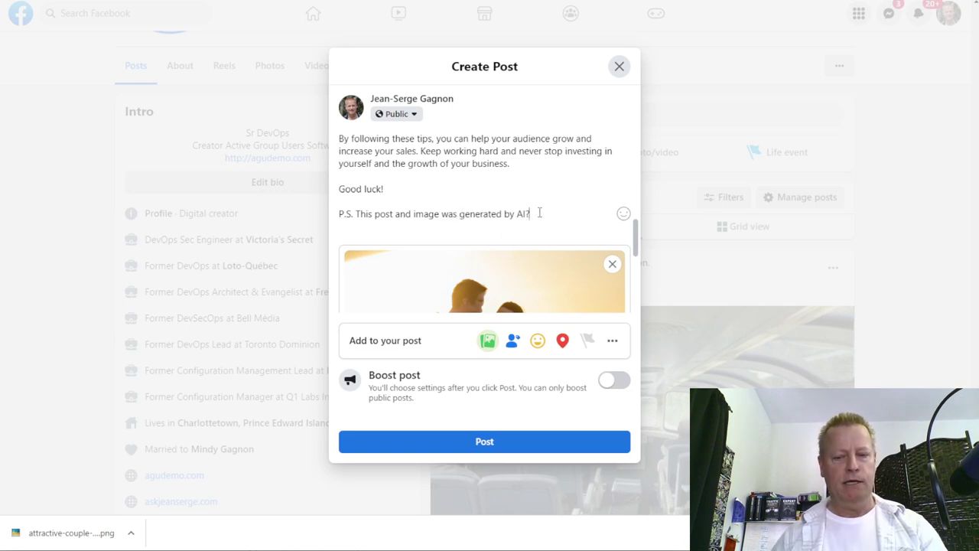
type(".")
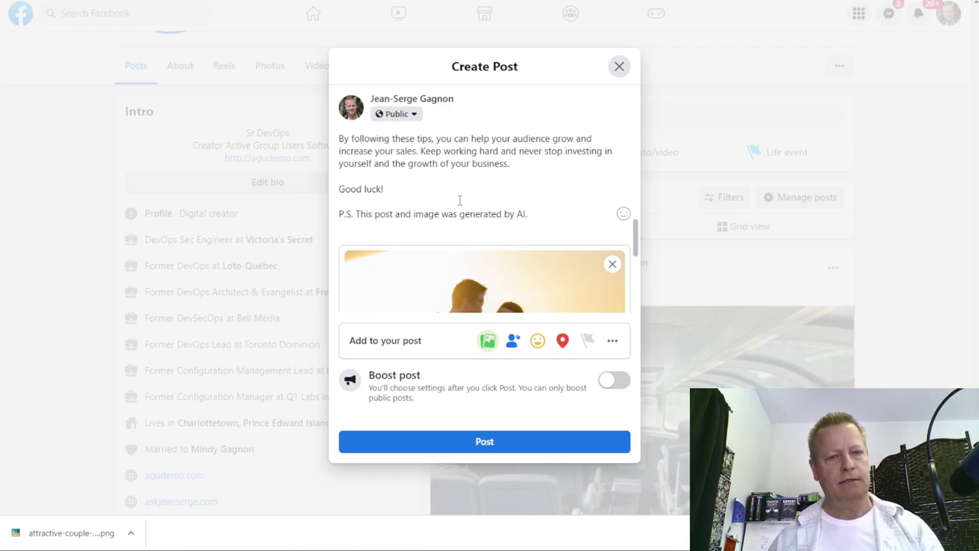
Publish the finished post publicly and check how its text and image appear in the profile's timeline
scroll(459, 198, "up", 10)
left_click(494, 448)
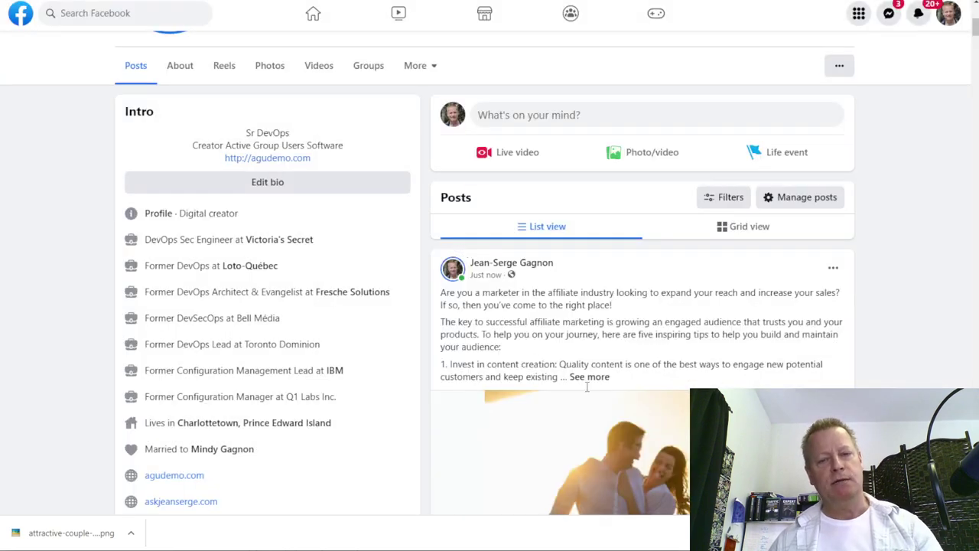
scroll(631, 366, "down", 4)
scroll(632, 366, "down", 3)
scroll(632, 366, "up", 4)
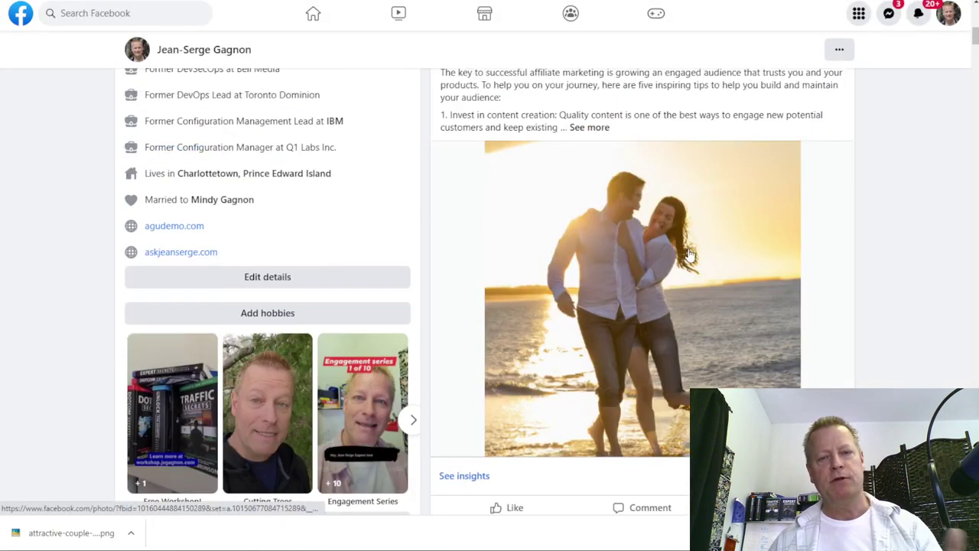
scroll(659, 357, "up", 3)
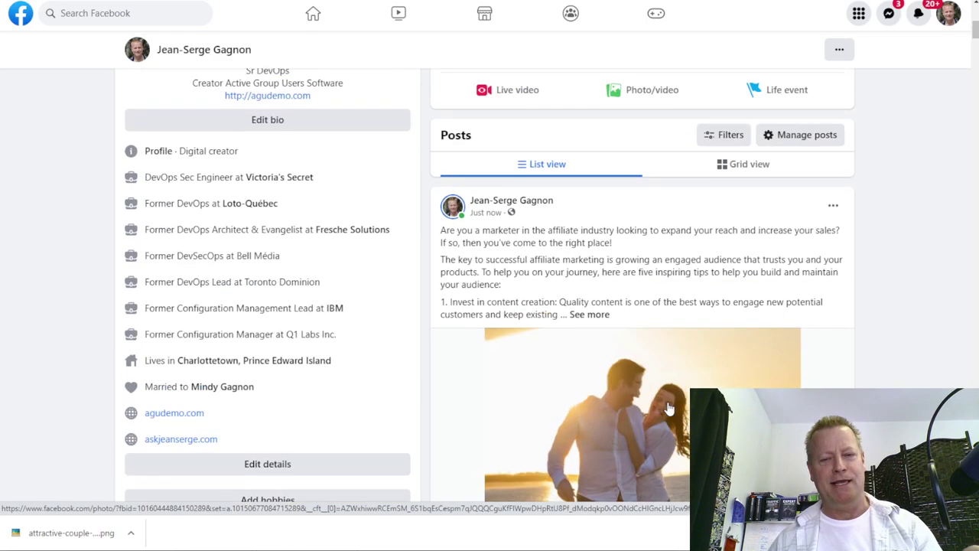
scroll(667, 405, "down", 3)
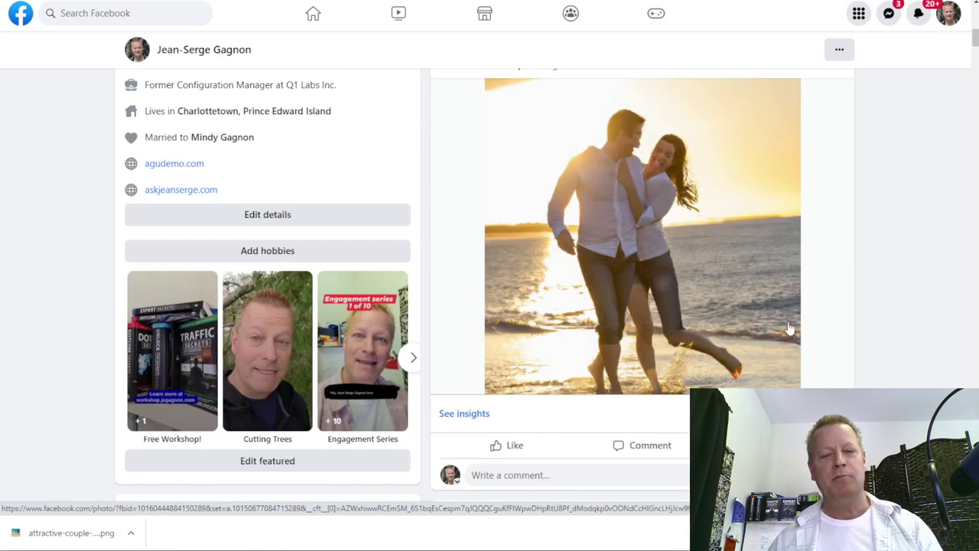
scroll(787, 337, "down", 5)
scroll(699, 344, "up", 14)
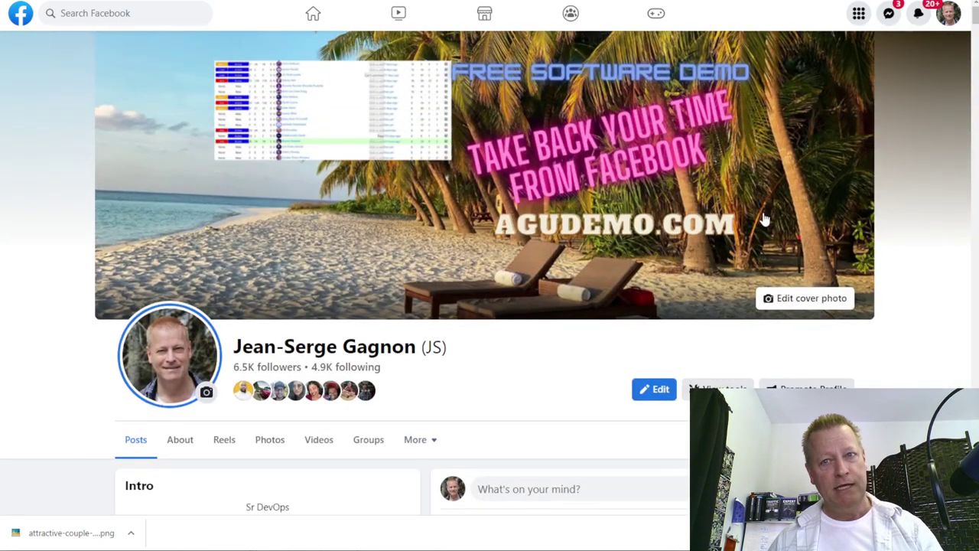
Switch to Clever AI Copy and start a new image session with the description "cute little kitten playing with string"
key("ctrl+Tab")
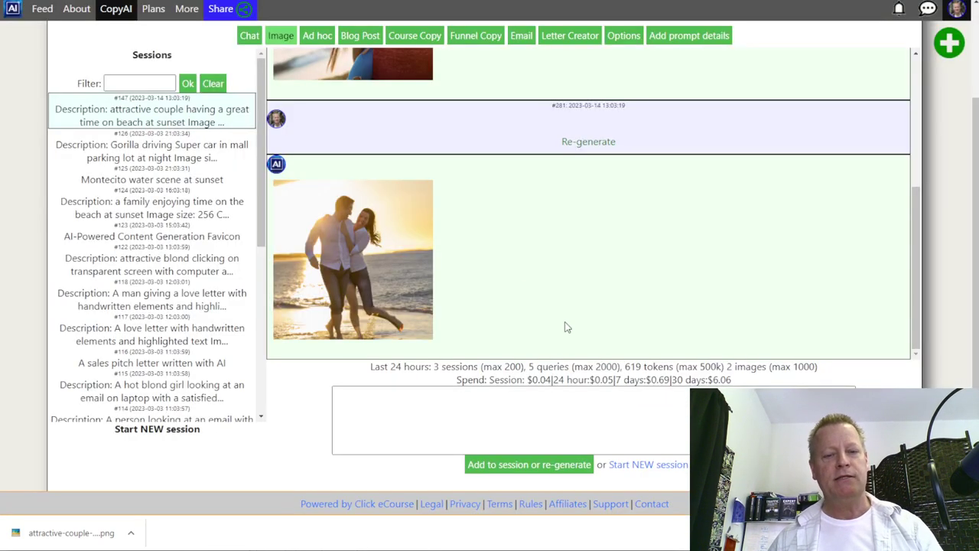
left_click(646, 464)
left_click(440, 295)
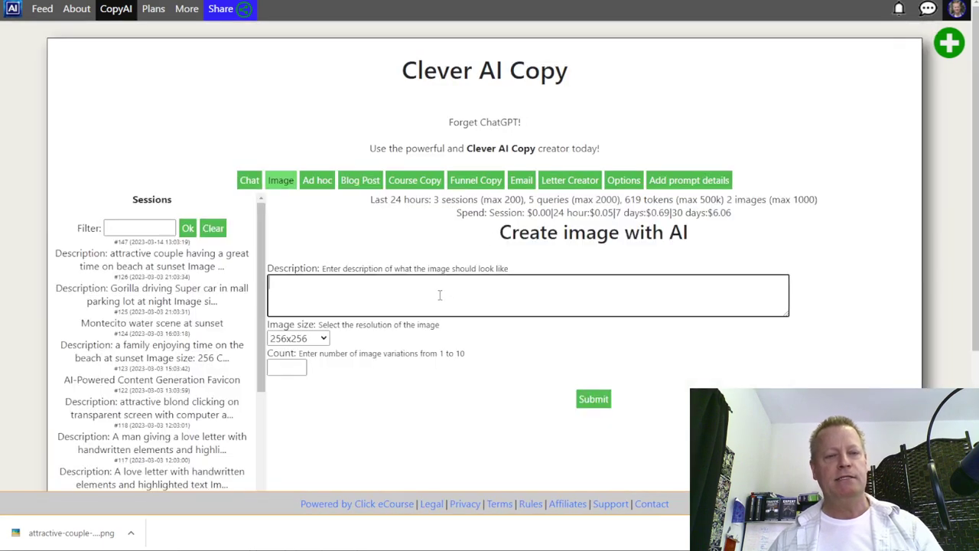
type("cute little kitten playing with string")
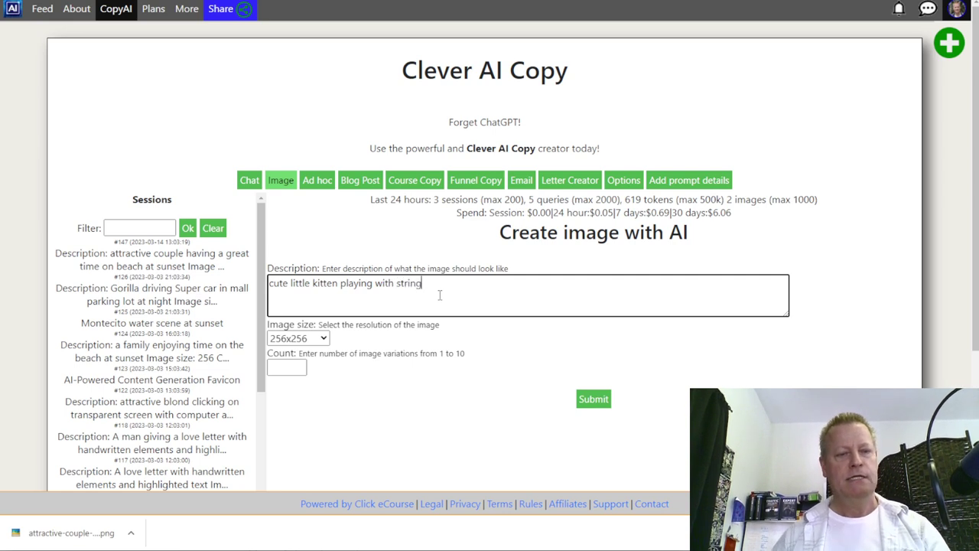
Set the image size to 256x256 and the count to 5, and generate the kitten images
left_click(318, 339)
left_click(300, 382)
left_click(295, 367)
type("5")
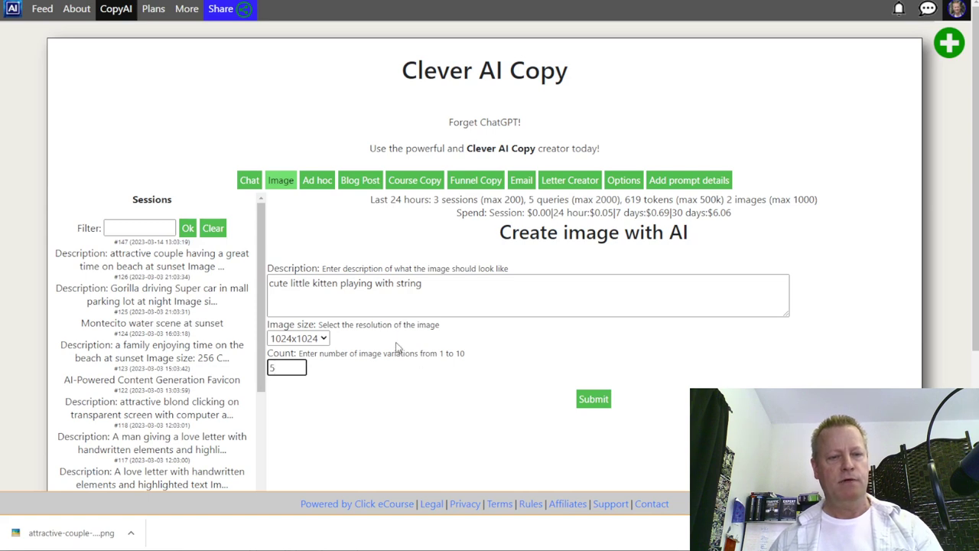
left_click(317, 339)
left_click(317, 351)
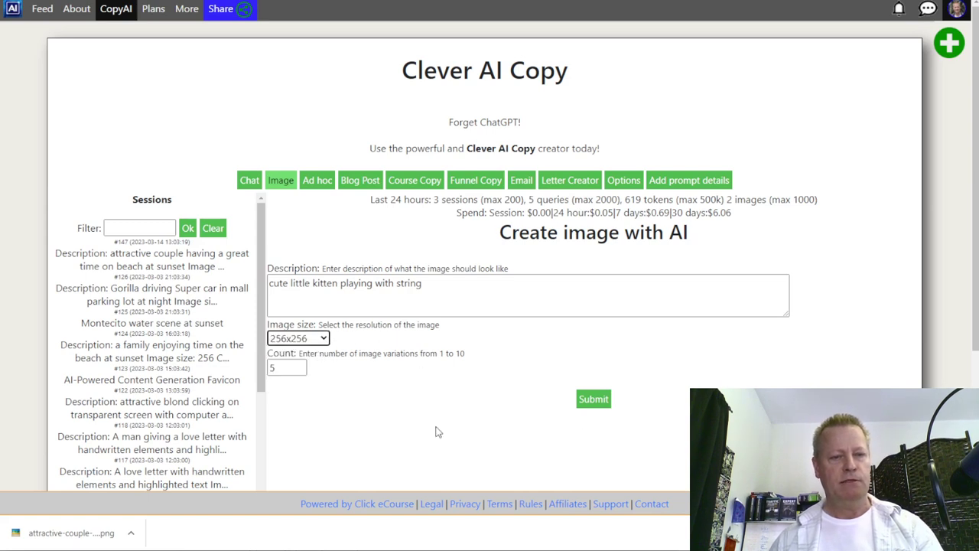
left_click(594, 400)
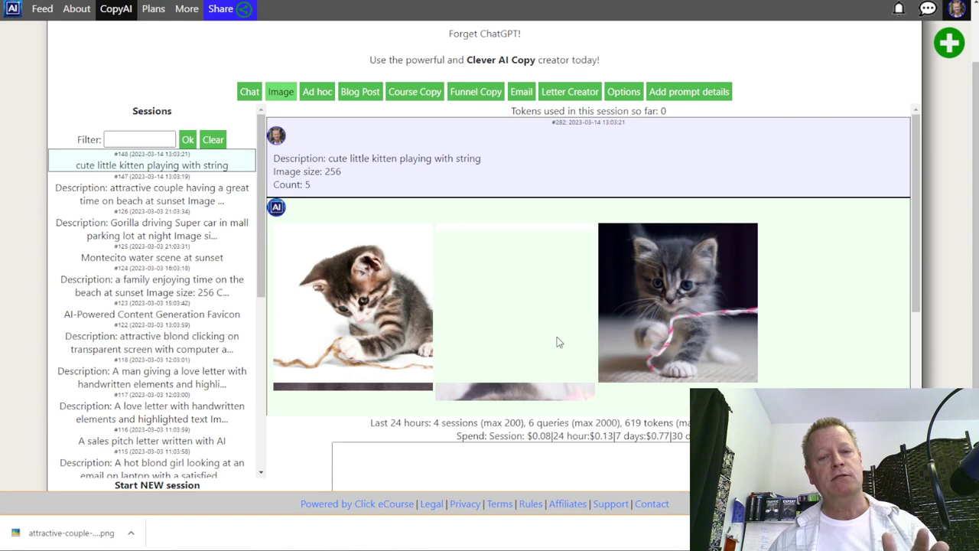
Examine the generated kitten images and the session's usage and spend figures
scroll(753, 320, "down", 2)
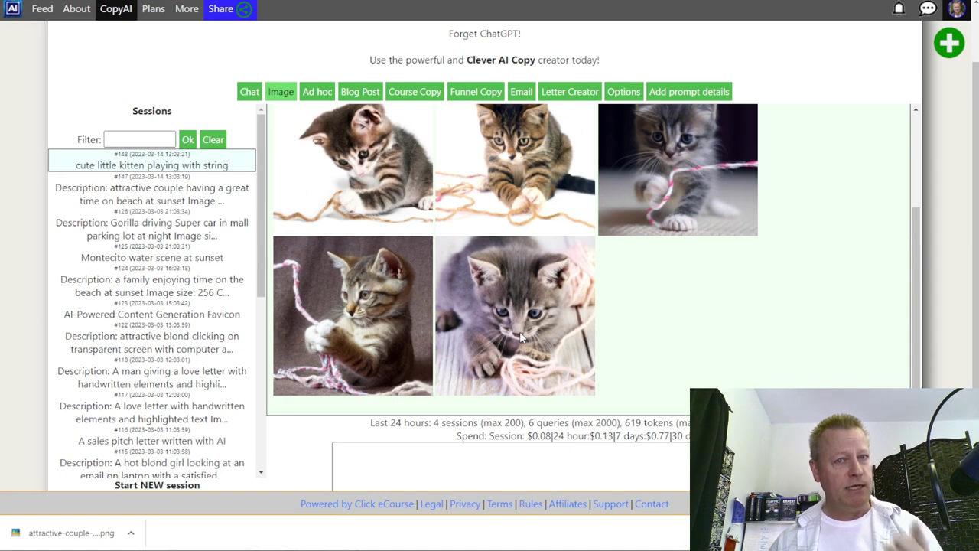
scroll(519, 331, "up", 3)
scroll(581, 325, "down", 3)
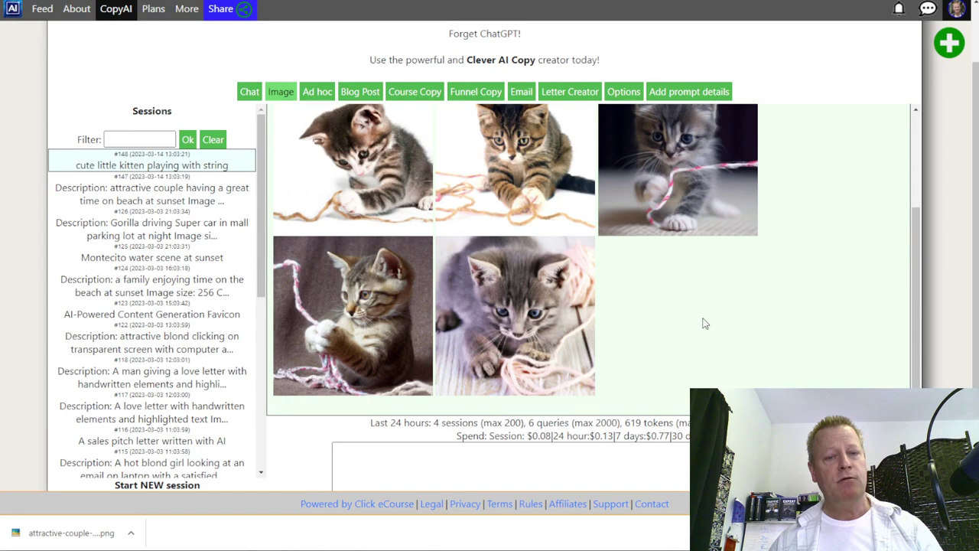
scroll(704, 323, "down", 3)
scroll(705, 314, "up", 4)
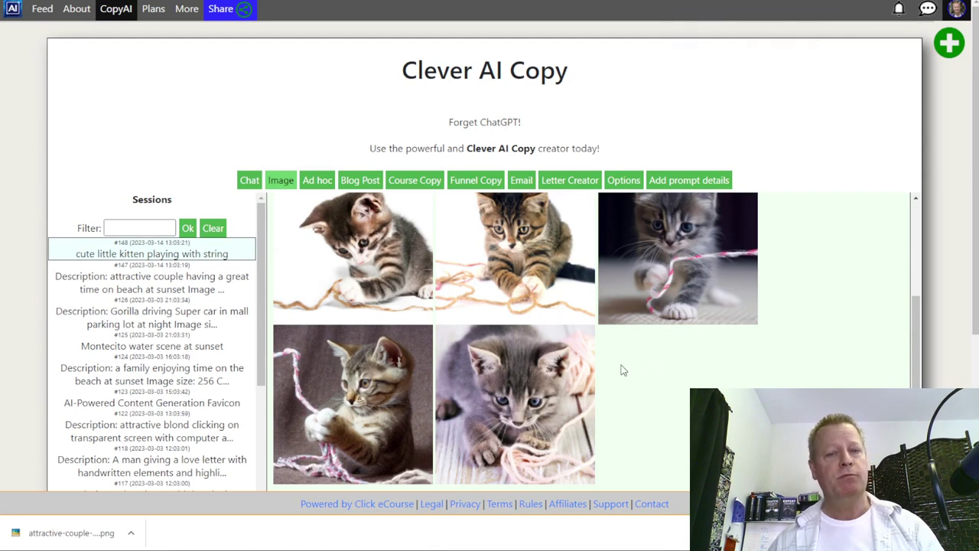
scroll(658, 365, "down", 3)
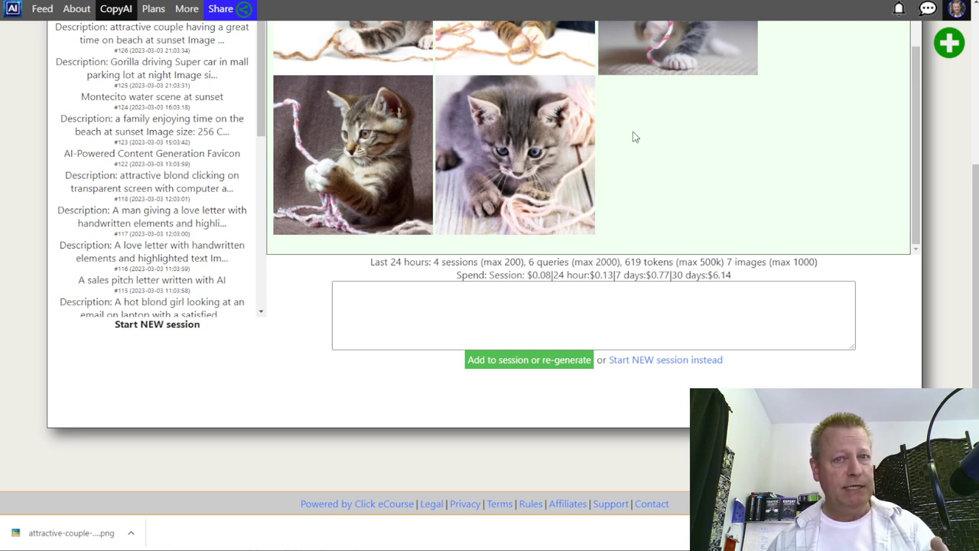
scroll(633, 136, "up", 3)
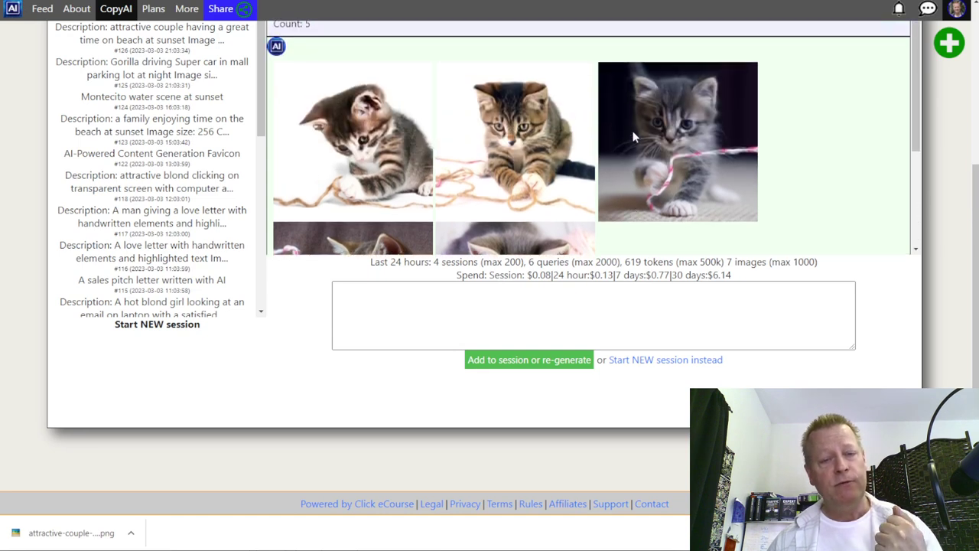
scroll(633, 137, "down", 2)
Add the instruction "make it a ragdoll" to the kitten session and generate the new variations
left_click(533, 305)
type("ma")
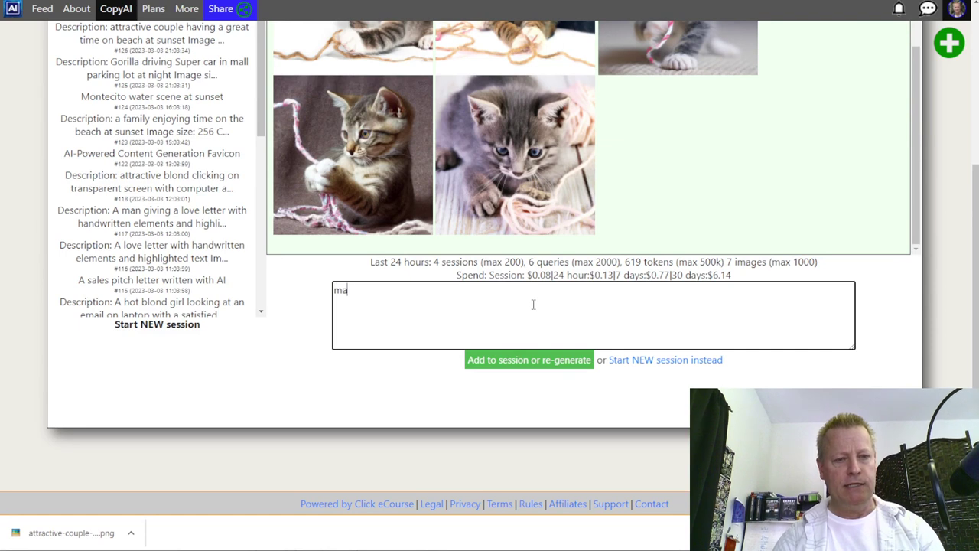
type("ke it a ragdoll")
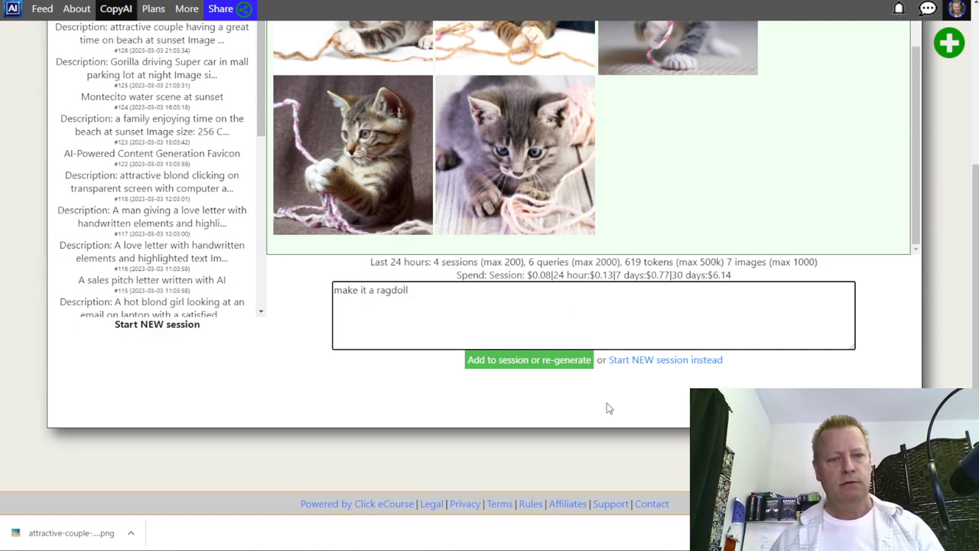
left_click(547, 362)
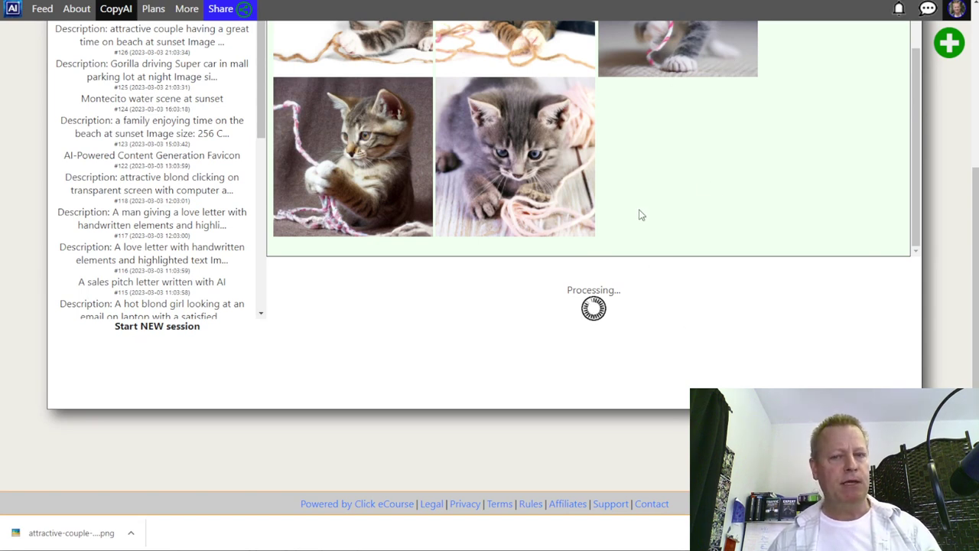
Look through the ragdoll kitten variations and compare them with the first set of kitten images
scroll(620, 217, "down", 4)
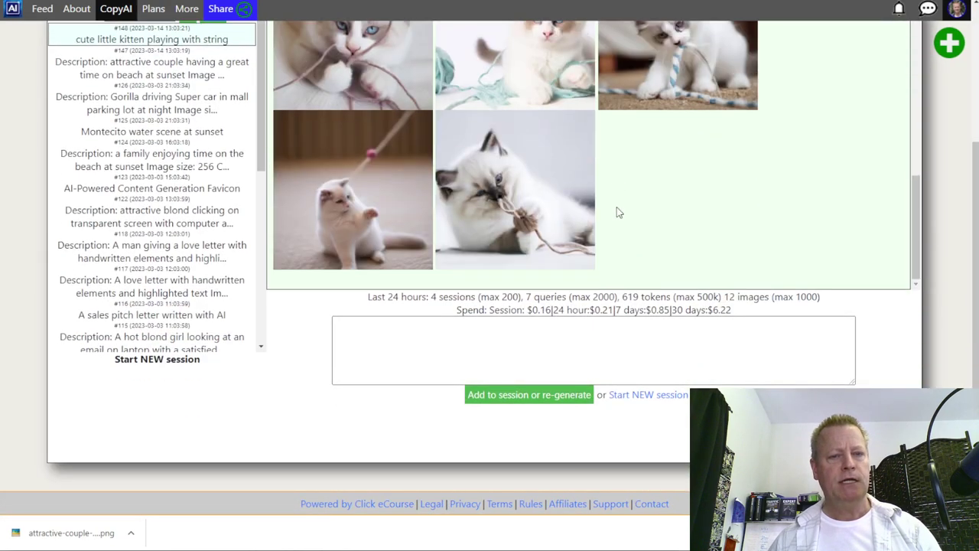
scroll(635, 211, "up", 2)
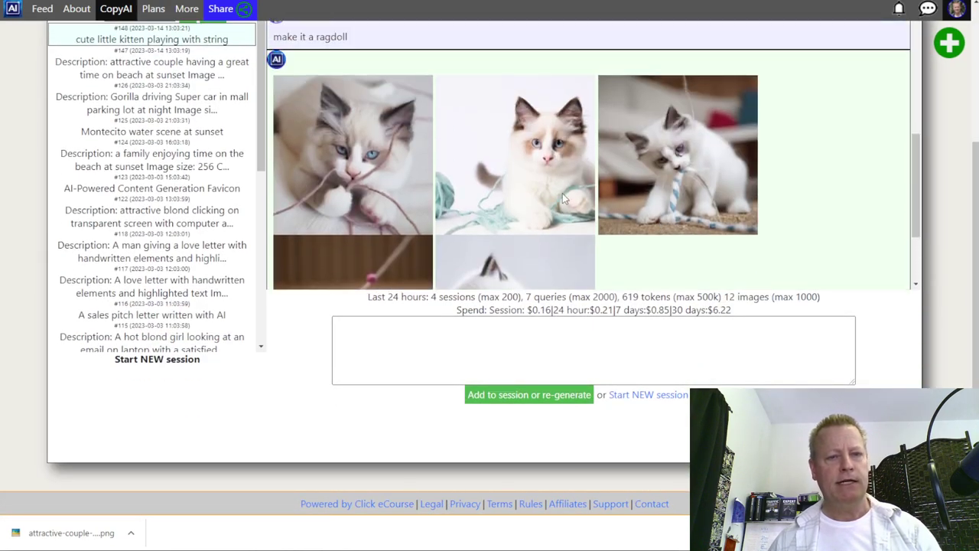
scroll(585, 204, "down", 2)
scroll(607, 227, "down", 1)
scroll(607, 227, "up", 3)
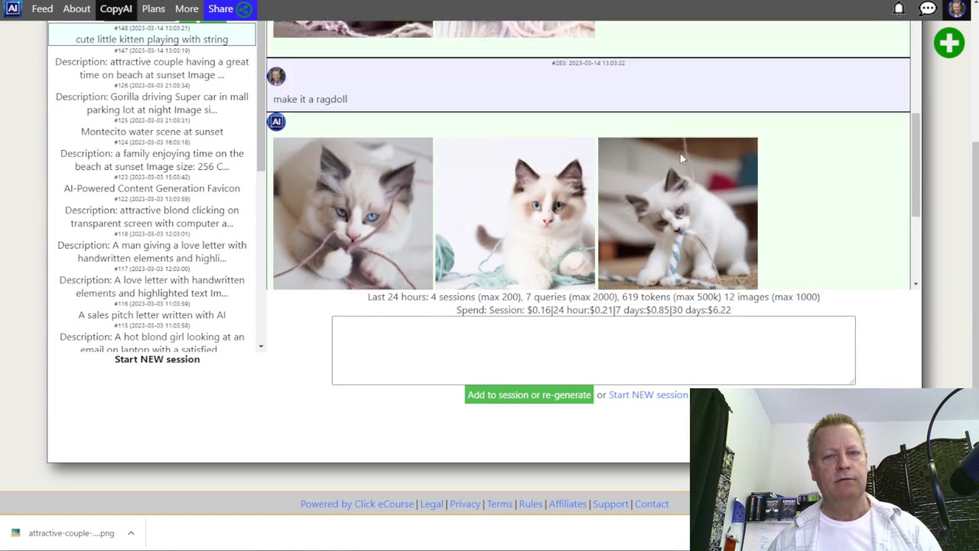
scroll(698, 243, "down", 3)
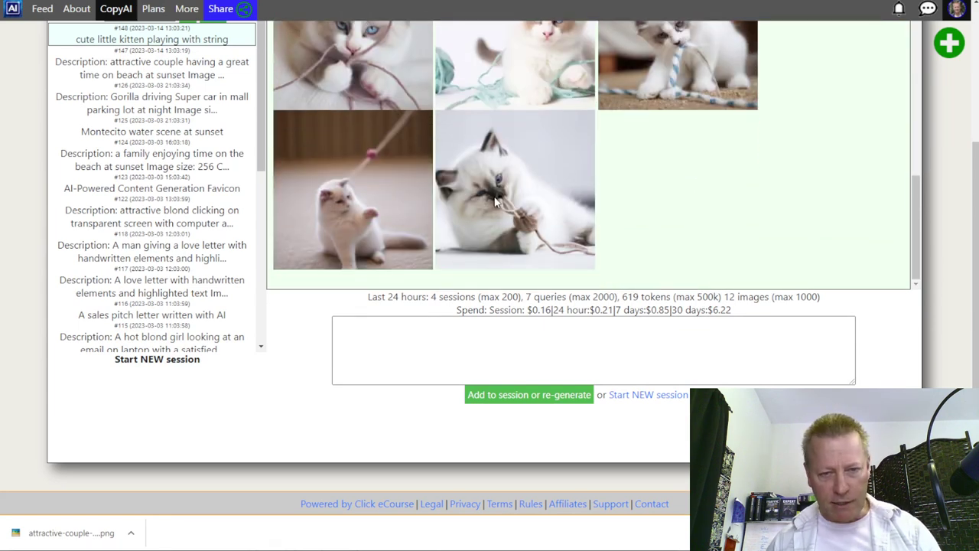
scroll(500, 159, "up", 2)
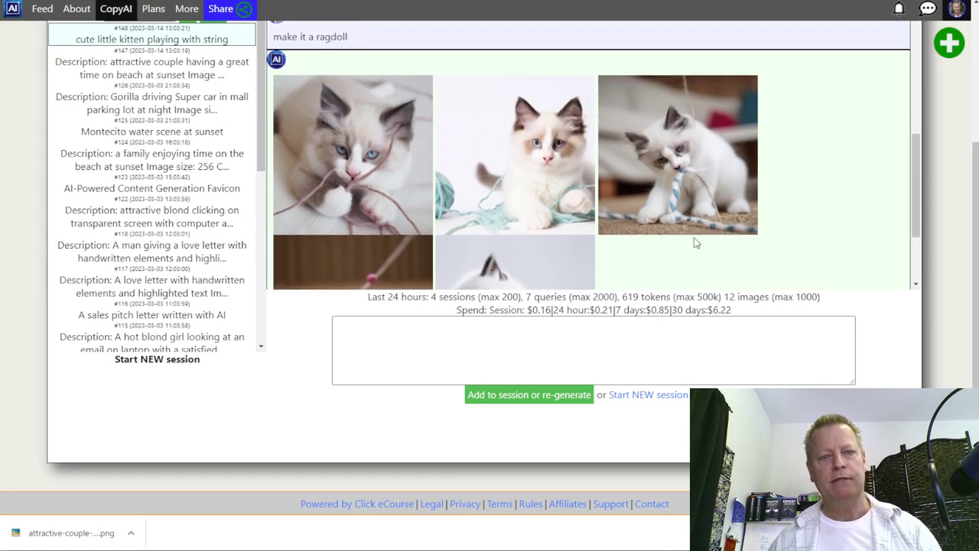
scroll(575, 201, "up", 3)
scroll(575, 202, "down", 3)
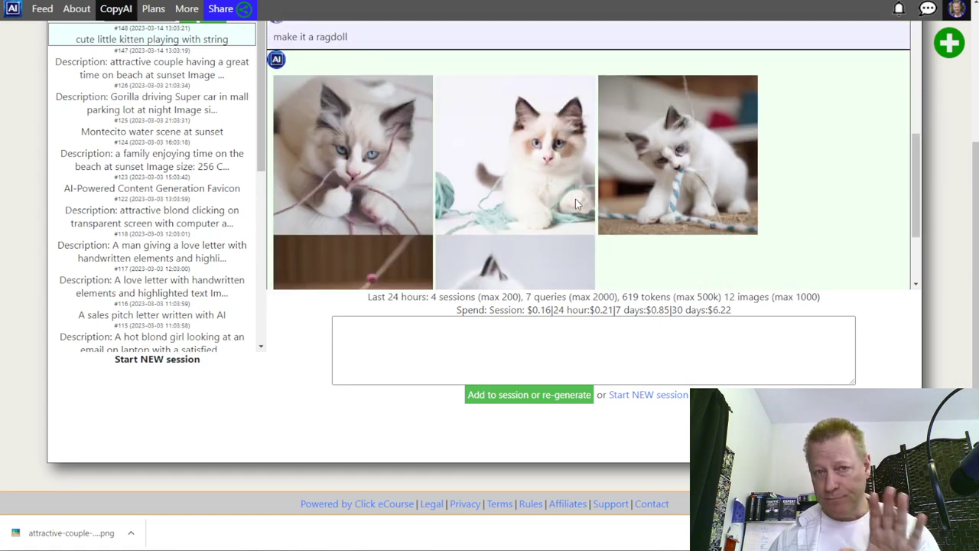
scroll(575, 202, "down", 2)
scroll(575, 203, "up", 5)
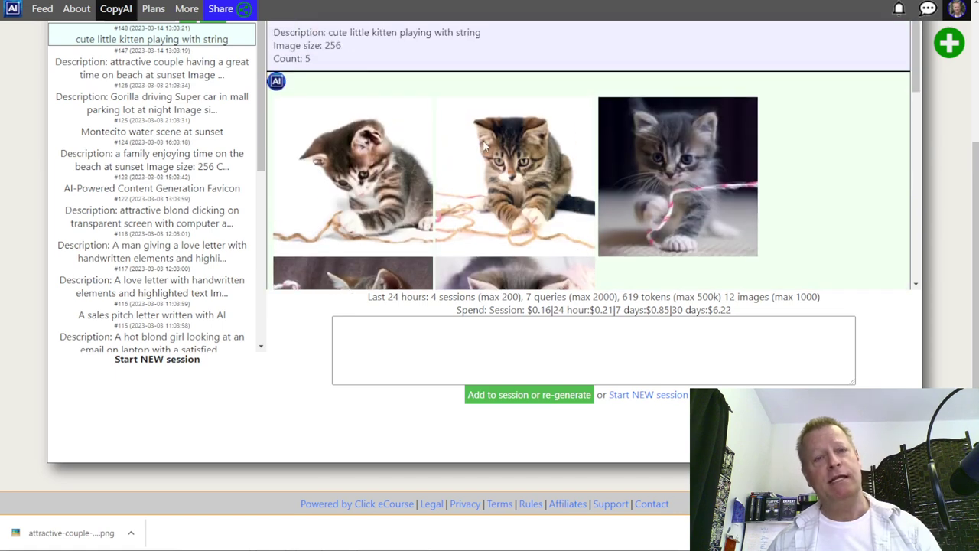
Switch to Facebook and review the newly published post alongside the older posts in the profile's timeline
key("alt+Tab")
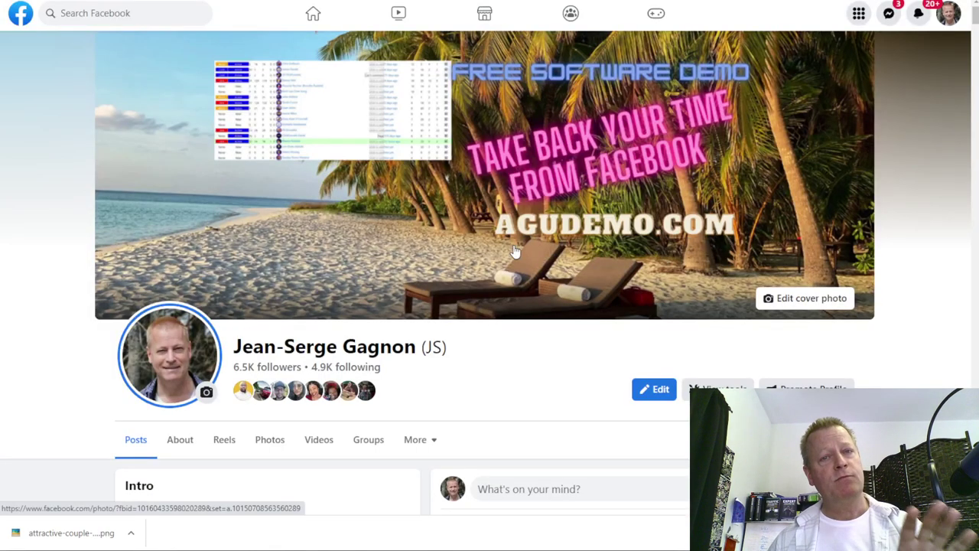
scroll(515, 251, "down", 7)
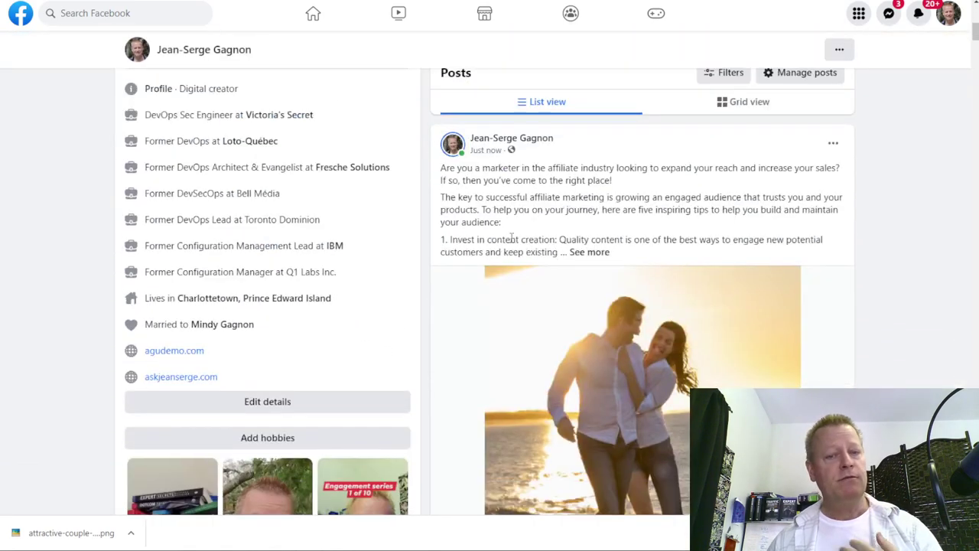
scroll(510, 238, "down", 5)
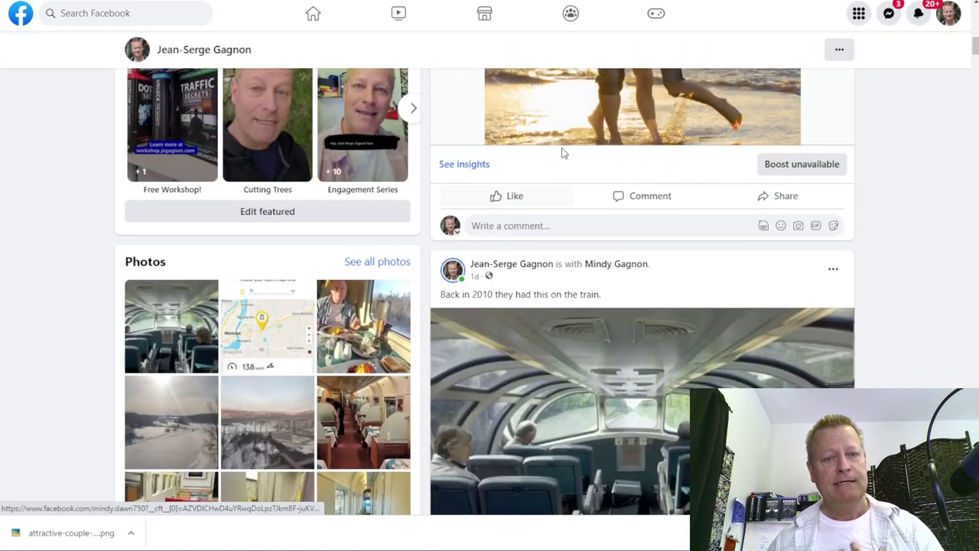
scroll(562, 154, "up", 3)
scroll(673, 249, "down", 10)
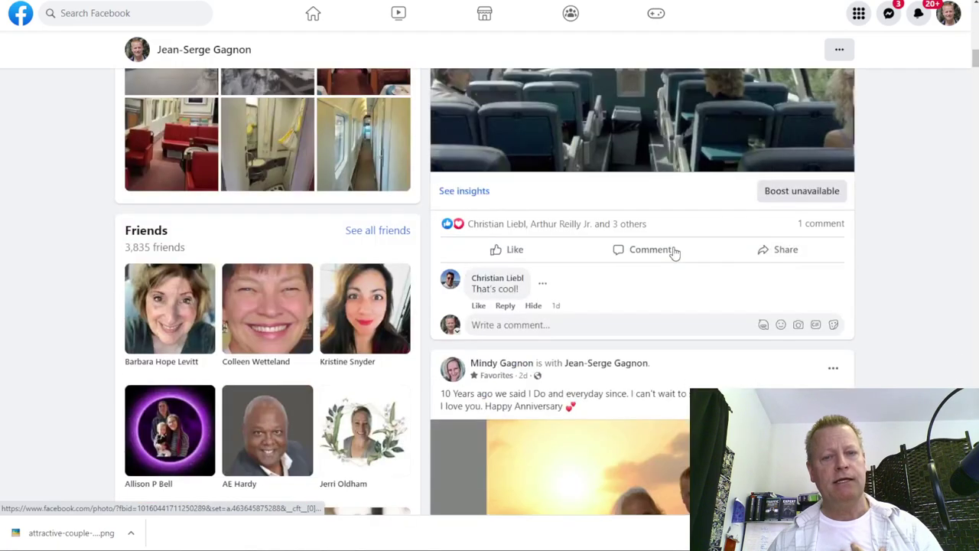
scroll(673, 252, "down", 10)
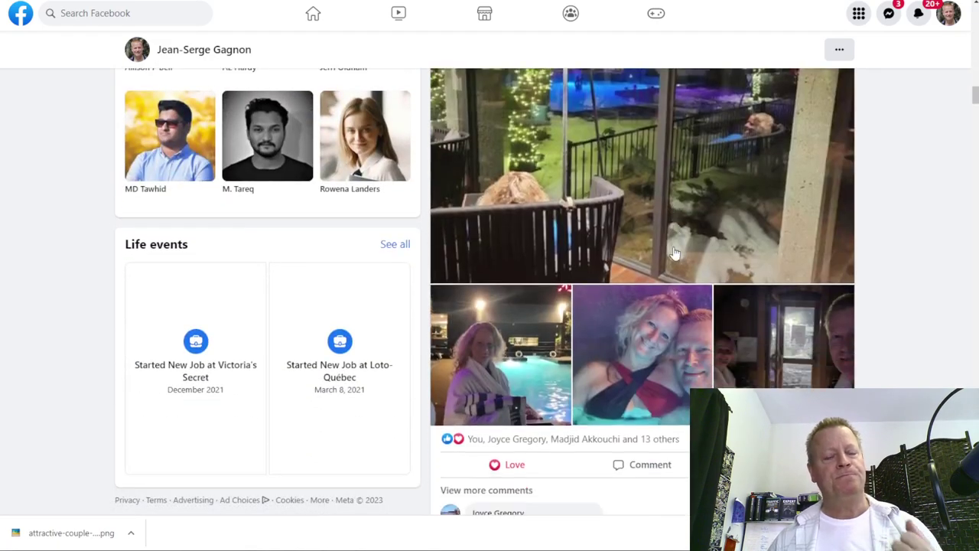
scroll(674, 253, "up", 10)
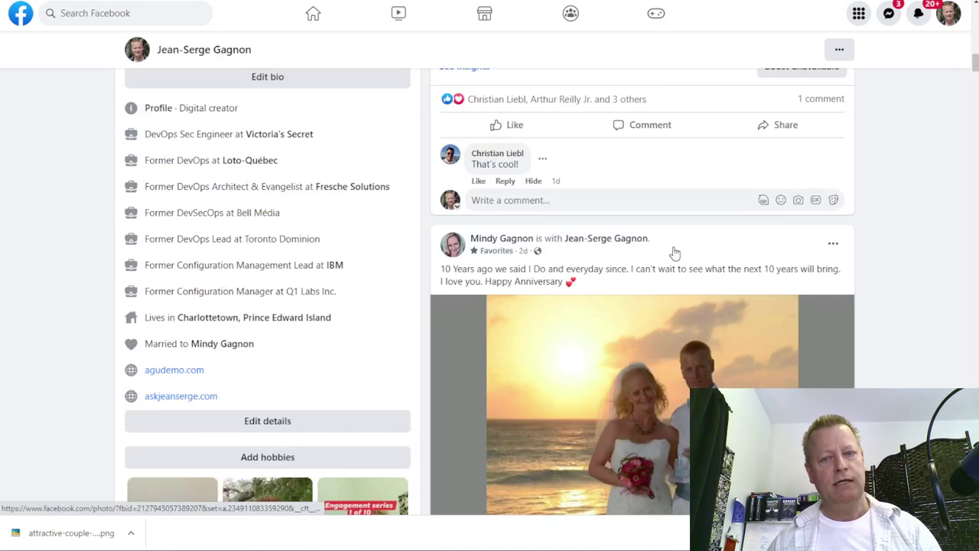
scroll(591, 271, "up", 8)
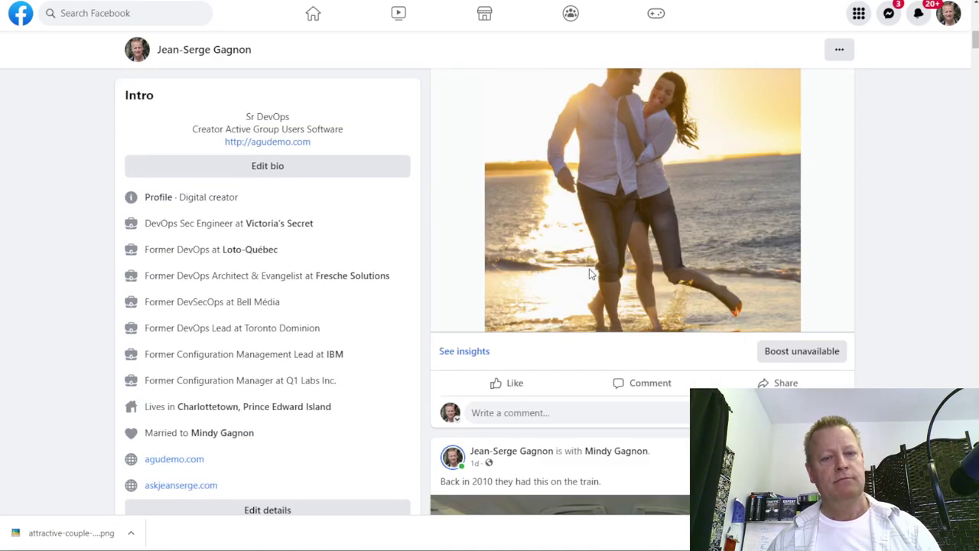
scroll(590, 274, "down", 5)
scroll(588, 274, "up", 5)
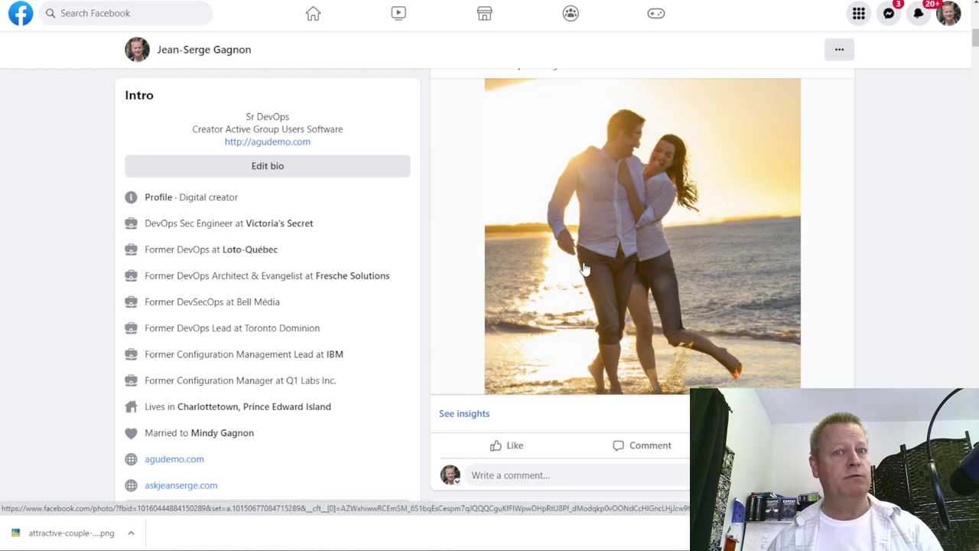
scroll(583, 269, "up", 5)
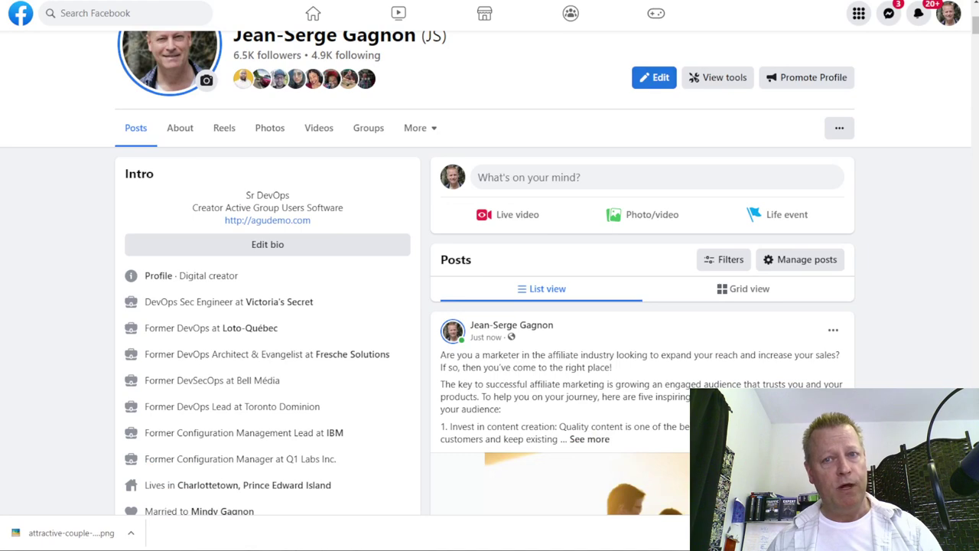
Switch back to Clever AI Copy and look through the saved session history and the kitten session's original and ragdoll images
key("ctrl+Tab")
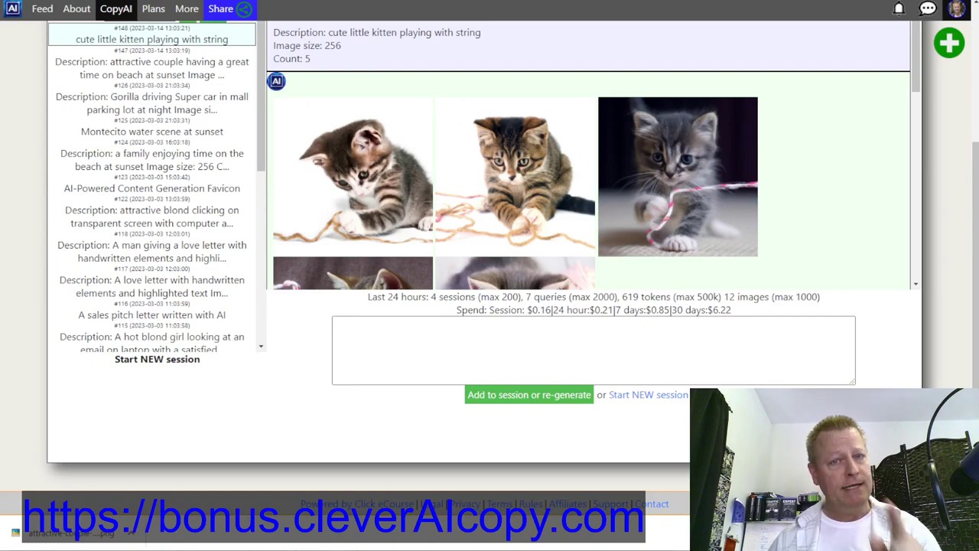
scroll(501, 170, "up", 3)
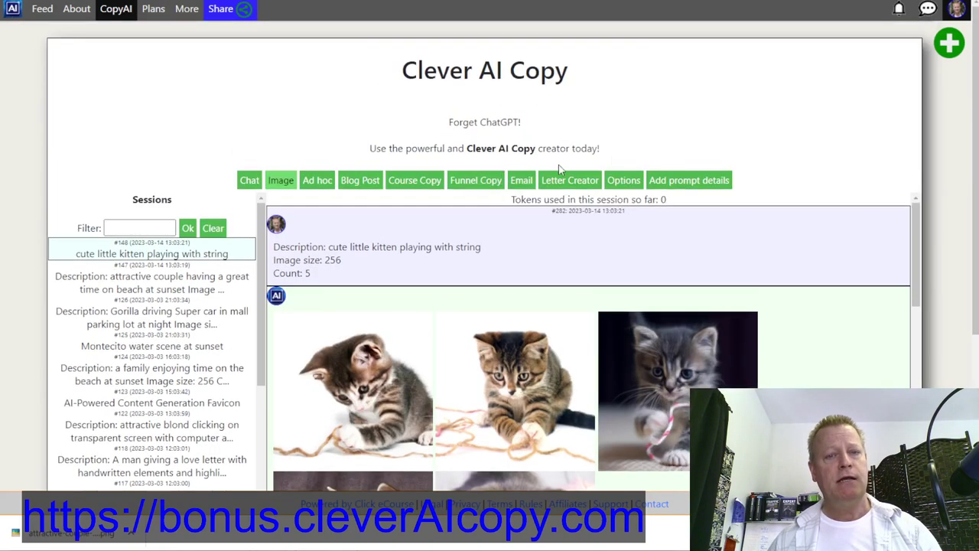
scroll(589, 161, "down", 4)
scroll(622, 157, "down", 5)
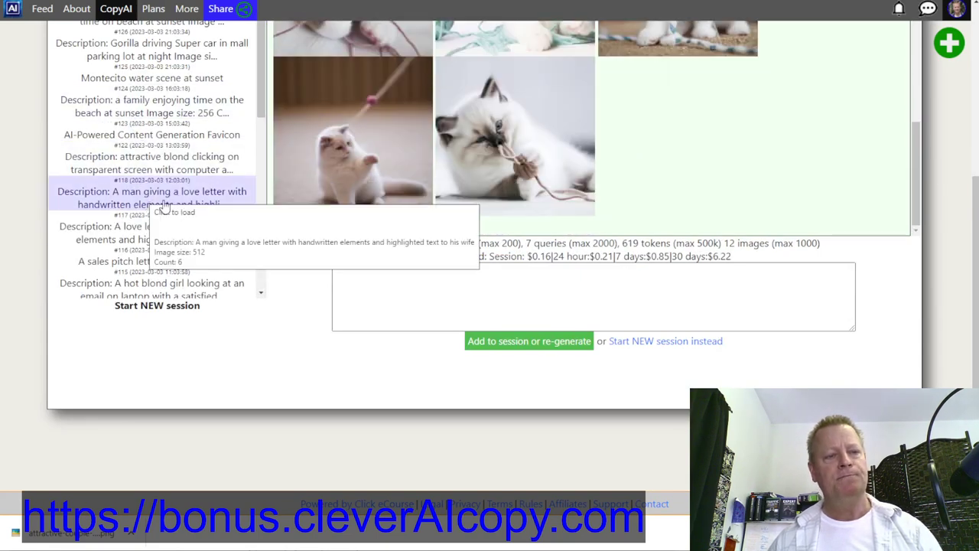
left_click(163, 268)
scroll(168, 337, "down", 4)
scroll(169, 336, "down", 5)
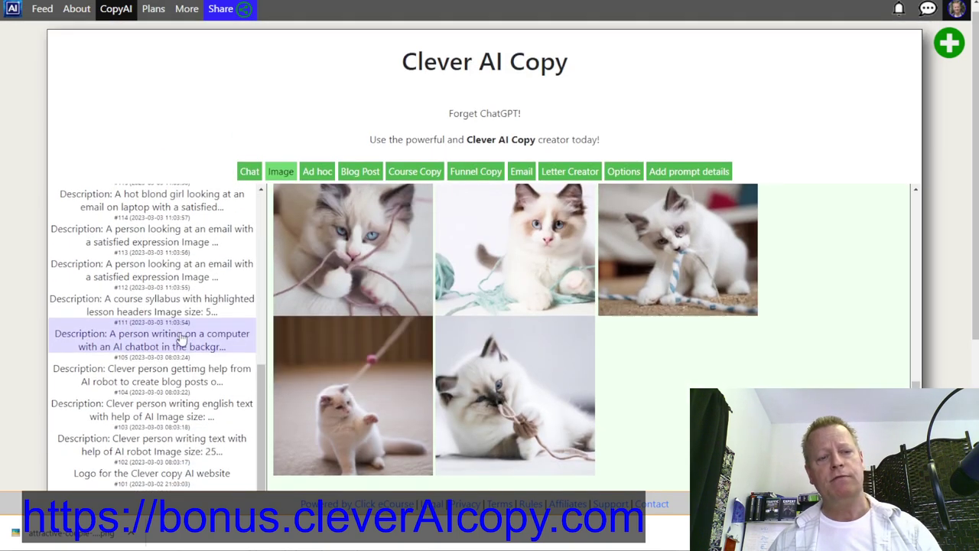
scroll(181, 339, "down", 2)
scroll(689, 309, "up", 3)
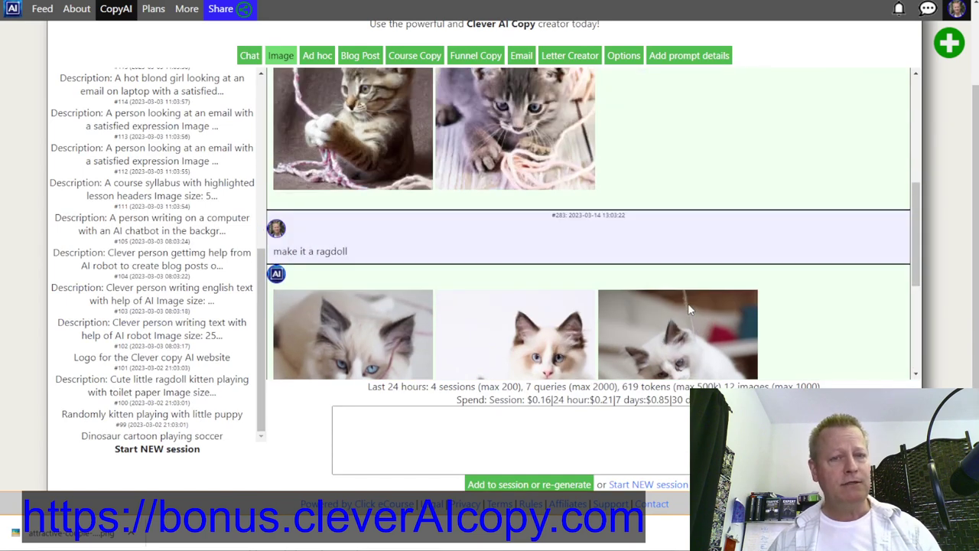
scroll(687, 303, "up", 3)
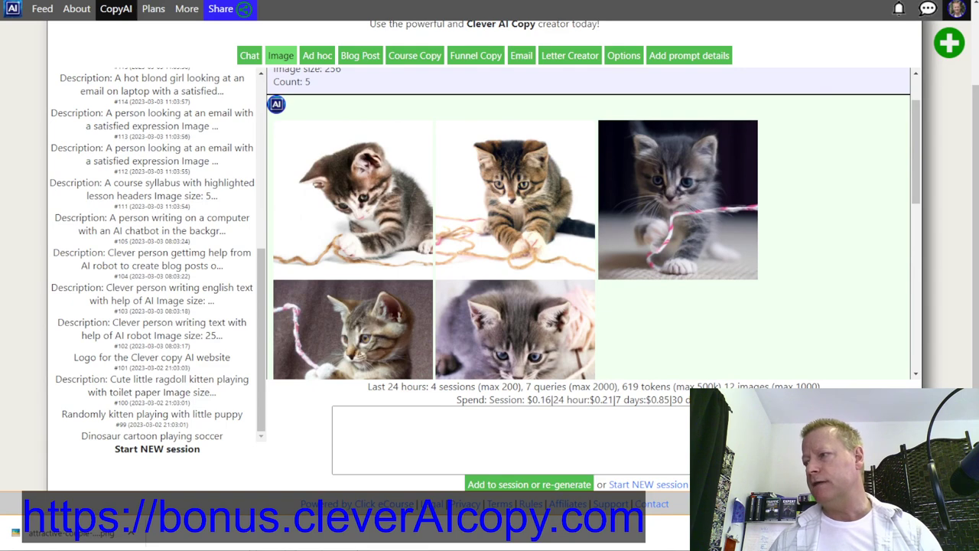
scroll(493, 325, "up", 1)
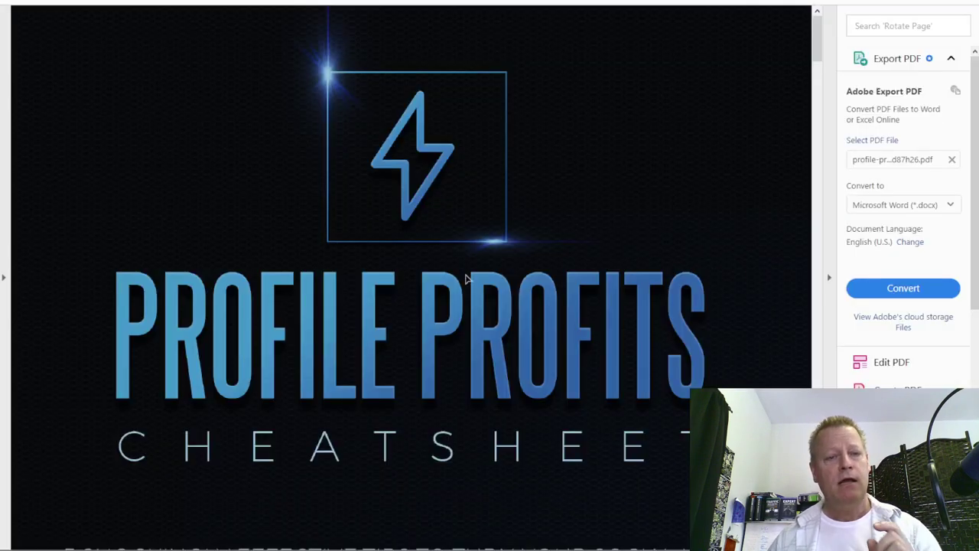
Look through the cover and opening pages of the Profile Profits Cheatsheet PDF, including its numbered example Facebook profile
scroll(471, 279, "down", 5)
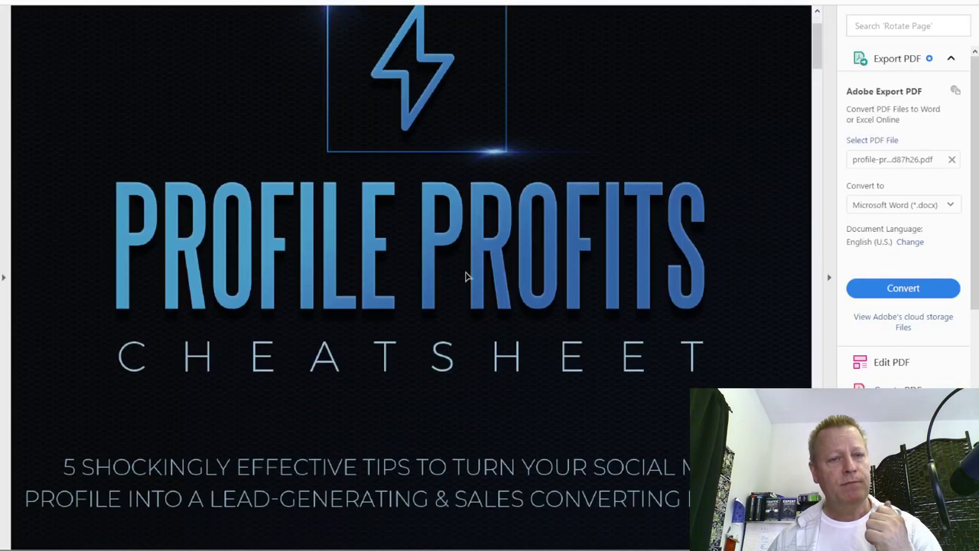
scroll(468, 273, "down", 2)
scroll(471, 273, "down", 5)
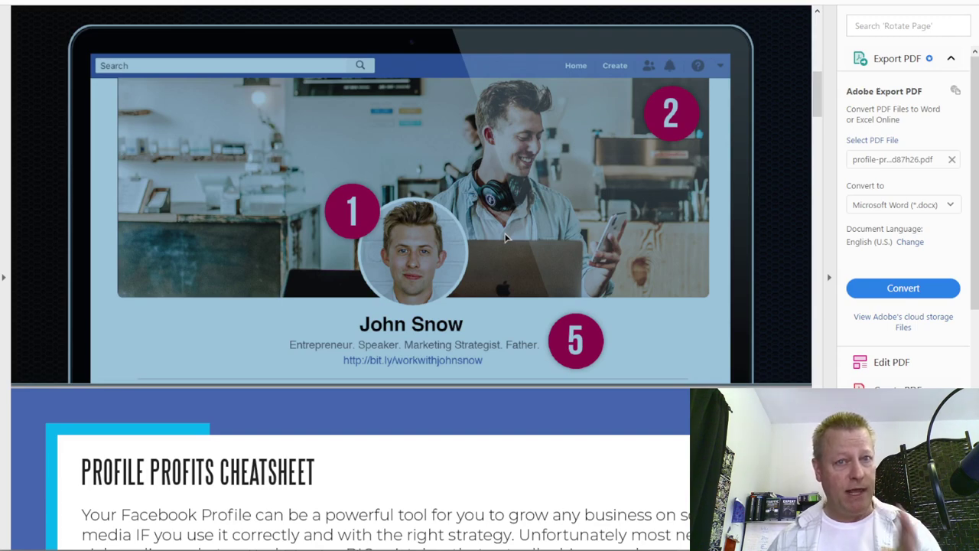
scroll(505, 238, "down", 5)
scroll(498, 227, "up", 8)
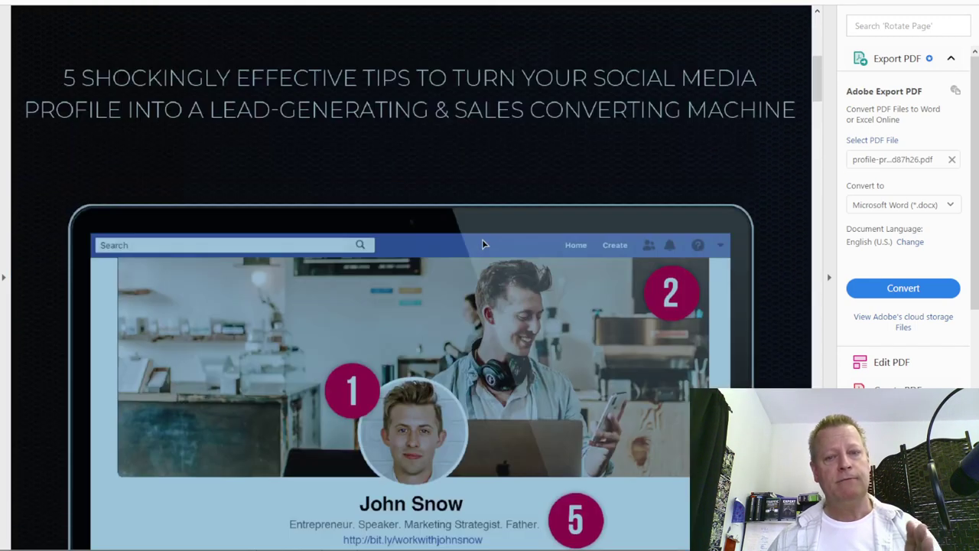